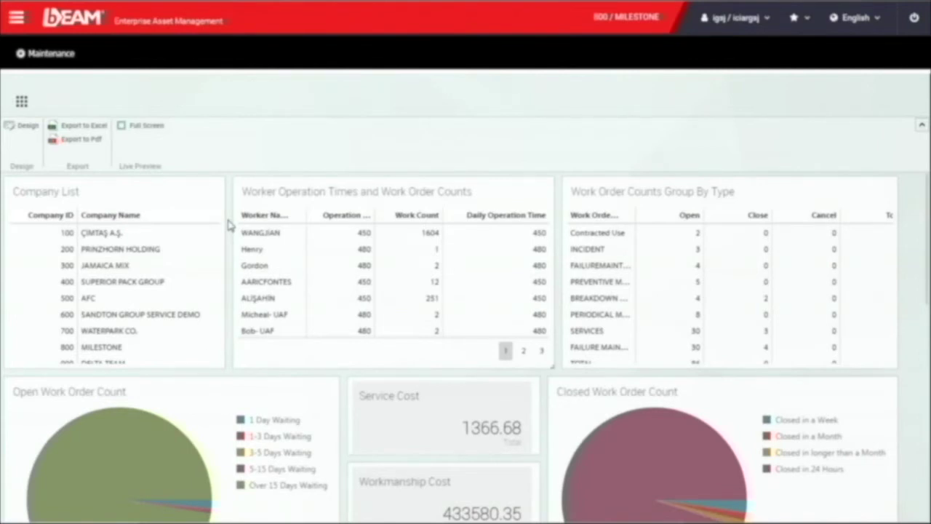
Step: Shrink the Company List widget and move it to the bottom middle of the dashboard
mouse_move(222, 368)
mouse_down()
mouse_move(131, 267)
mouse_move(182, 351)
mouse_move(216, 359)
mouse_up()
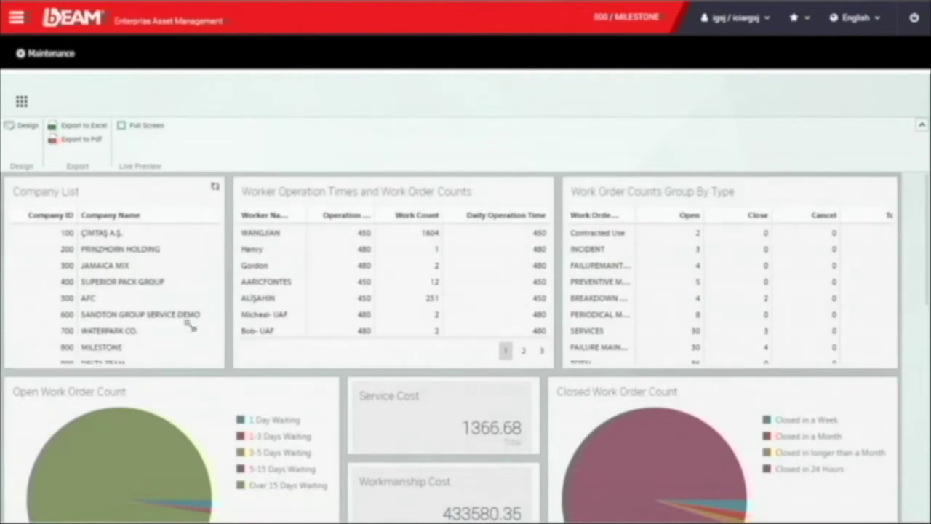
drag(150, 180, 403, 437)
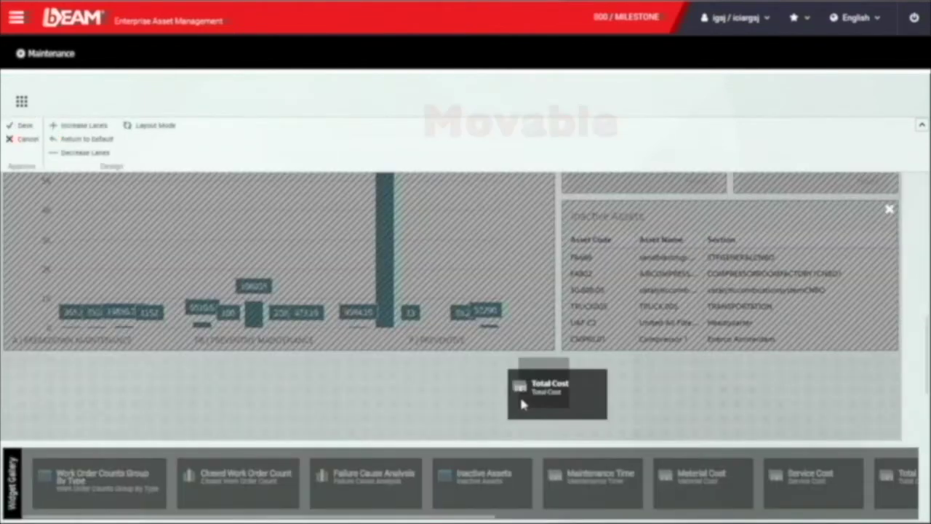
drag(520, 395, 551, 369)
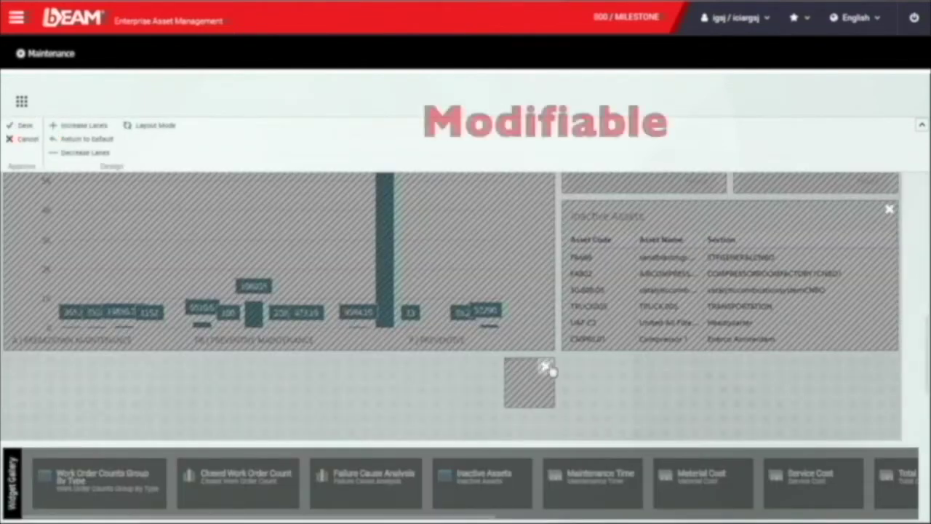
click(24, 125)
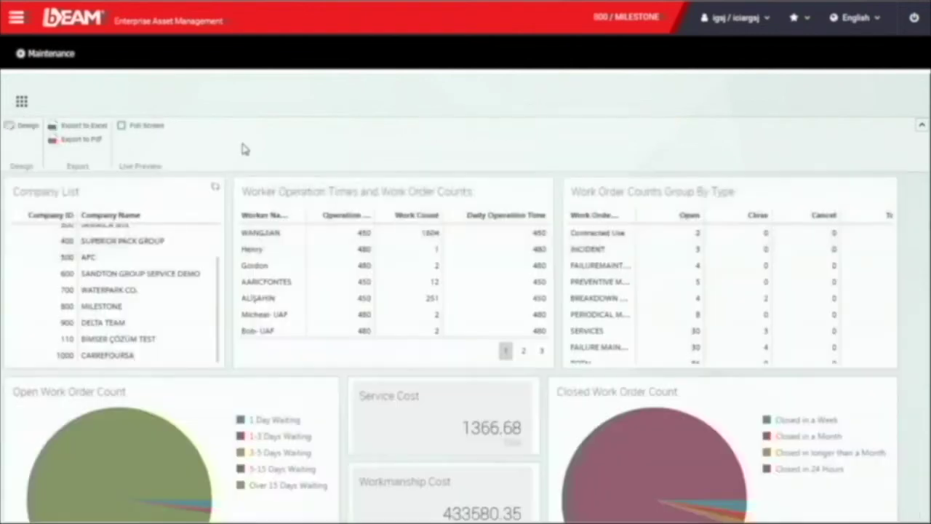
Step: Filter the dashboard widgets to company 800 MILESTONE, then bring up the main menu
click(137, 290)
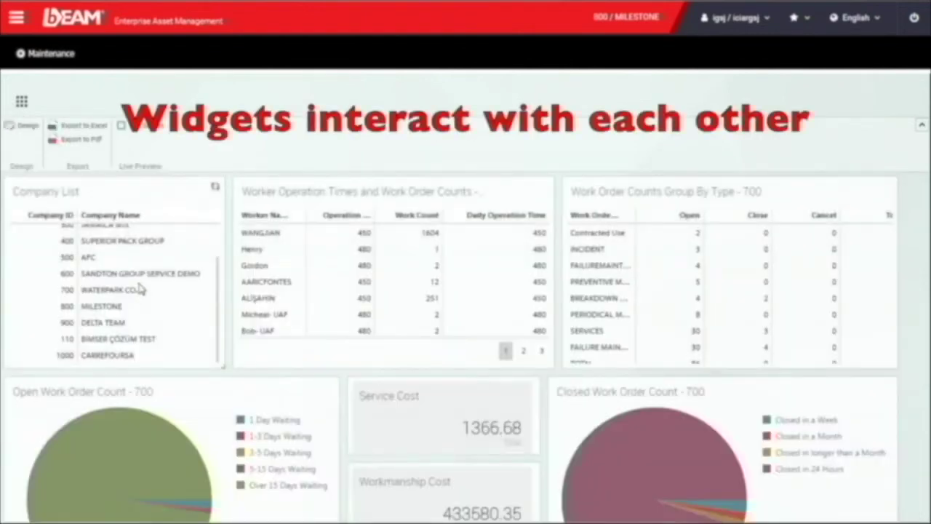
click(142, 242)
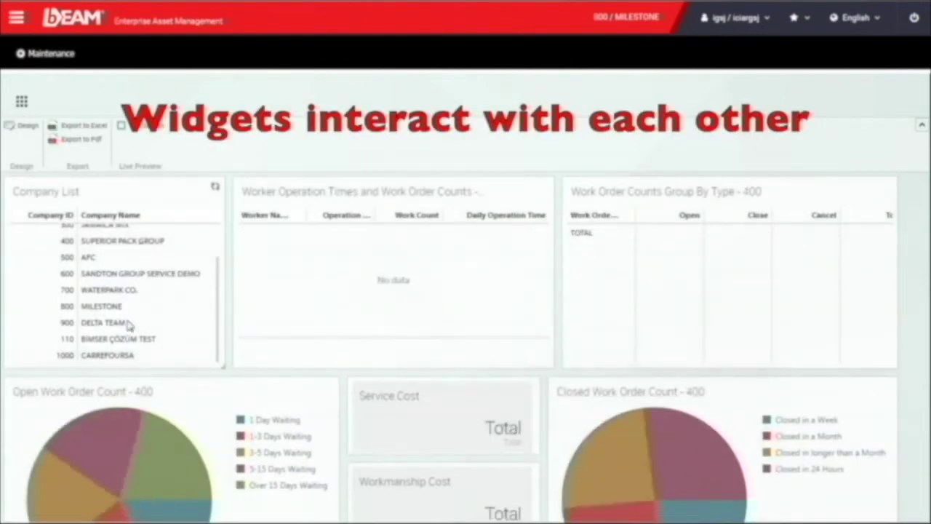
click(127, 312)
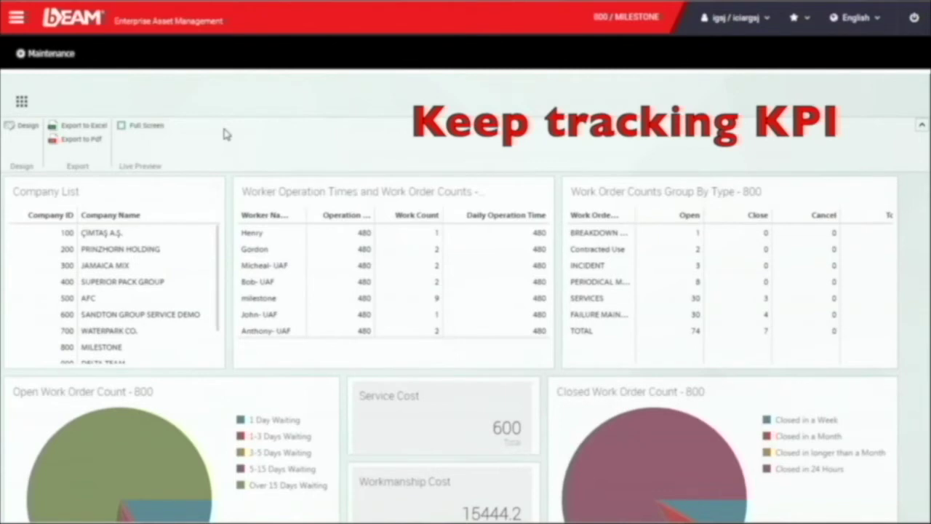
click(16, 16)
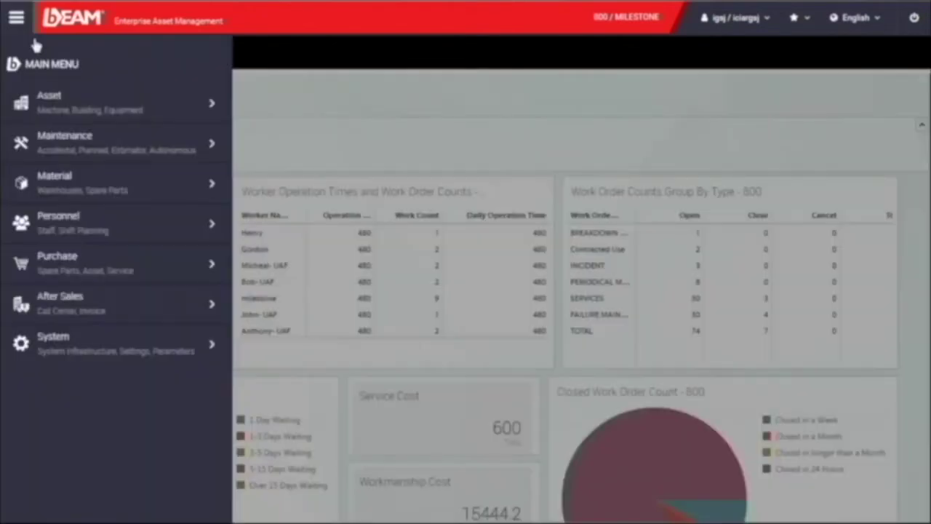
Step: Open the Asset Map and zoom in on New York, then back out
click(93, 110)
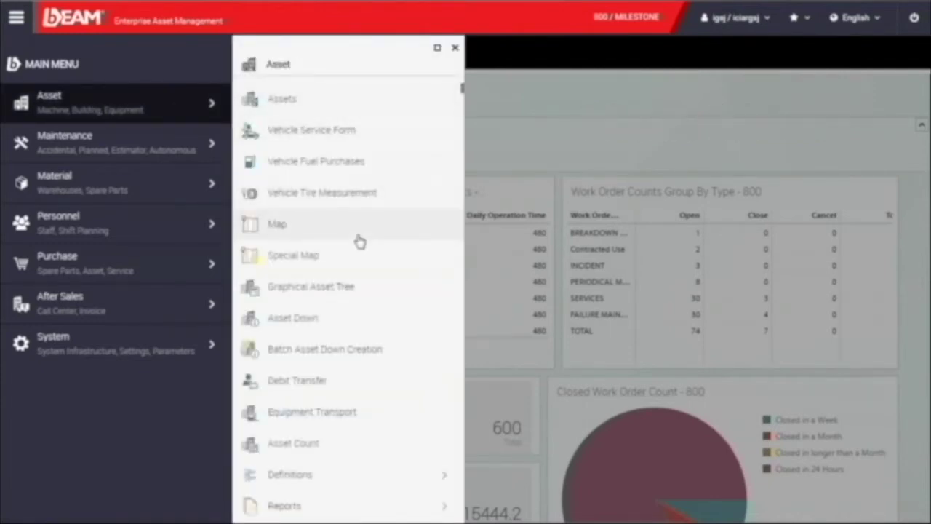
click(358, 240)
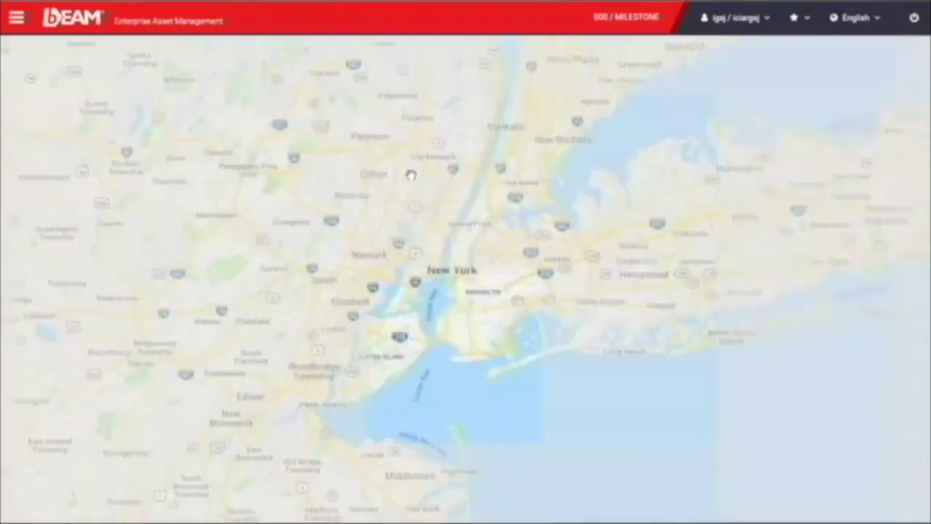
click(910, 464)
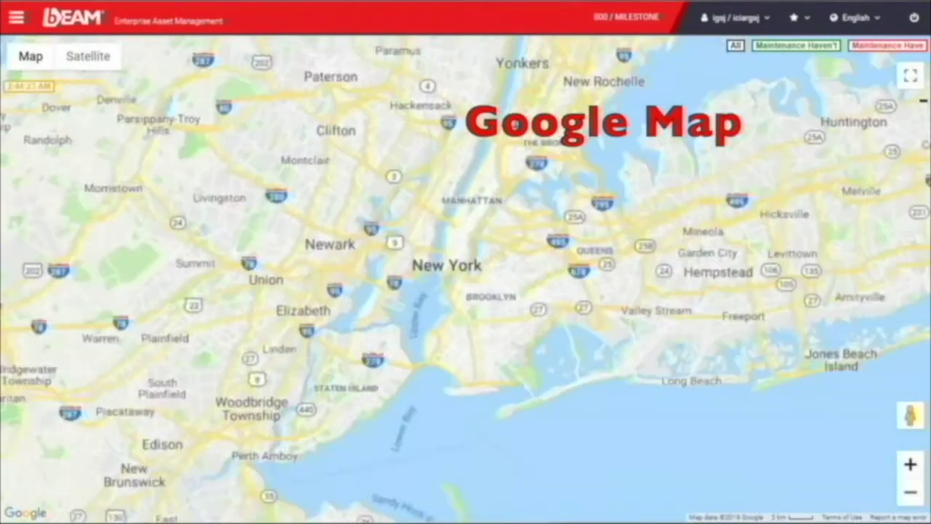
click(910, 464)
click(910, 464)
click(910, 492)
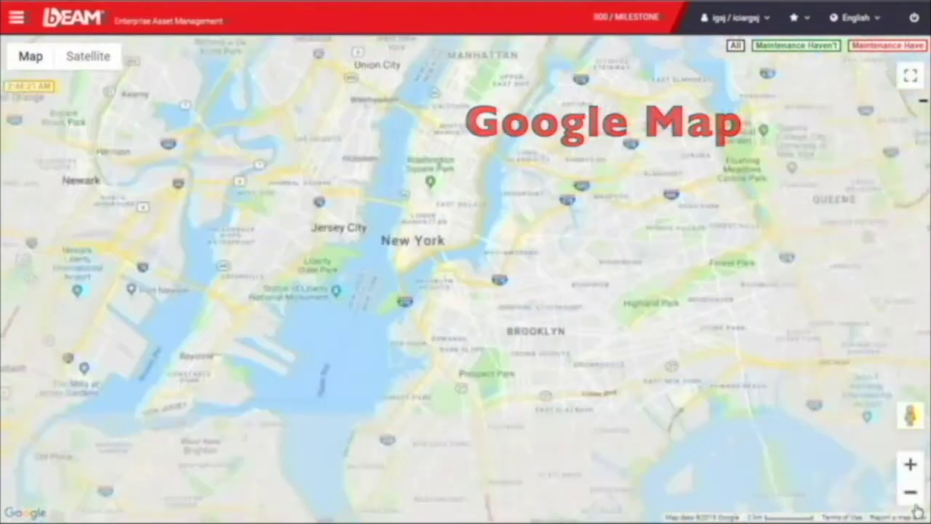
click(910, 491)
Step: Pan the map south to the central New Jersey coast and reopen the Asset pages
scroll(437, 212, down, 2)
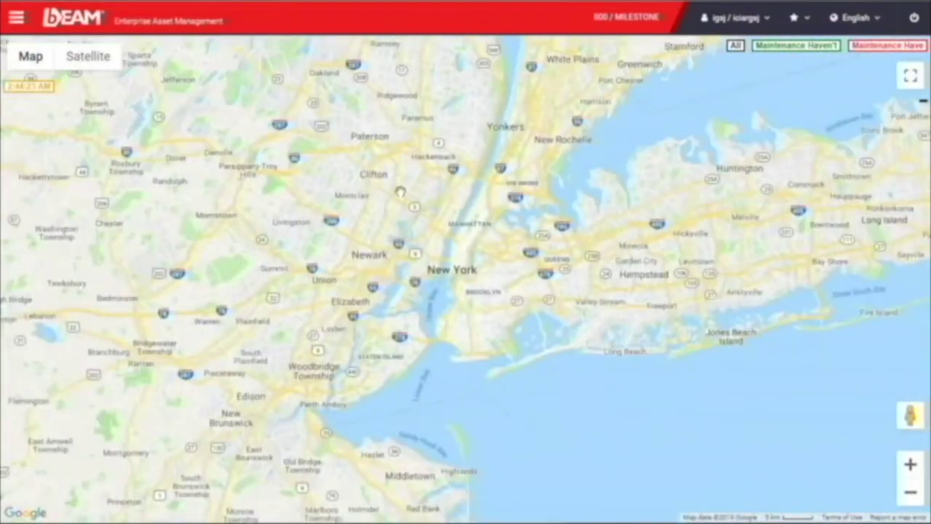
drag(401, 189, 149, 495)
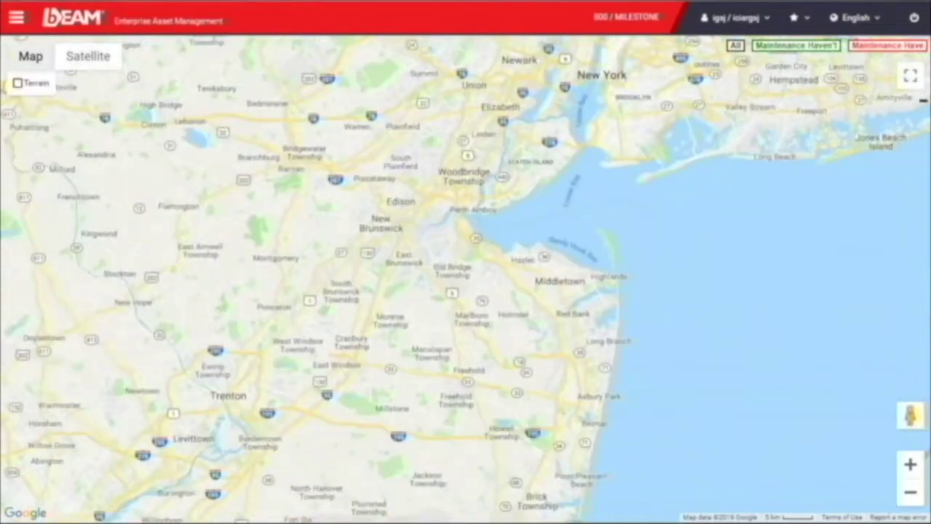
click(16, 17)
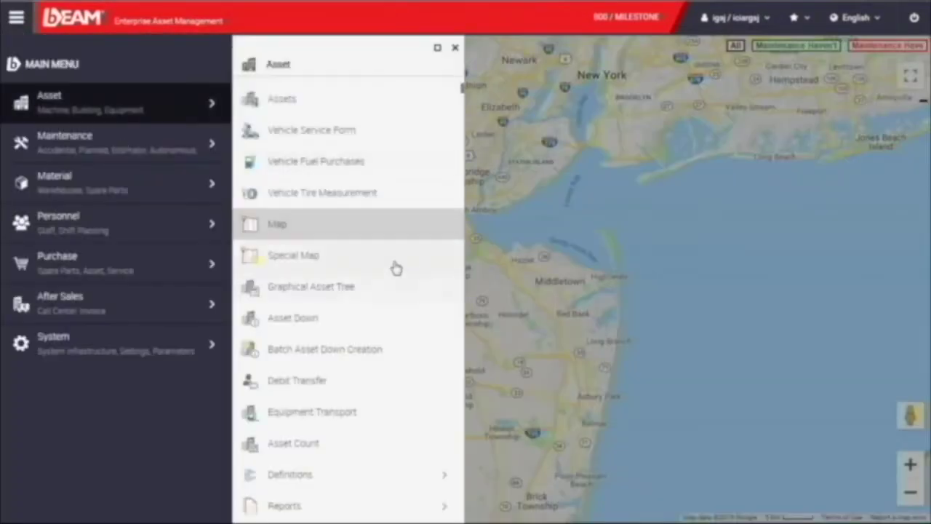
Step: Open the Graphical Asset Tree floor plan and reposition it in the view
click(389, 300)
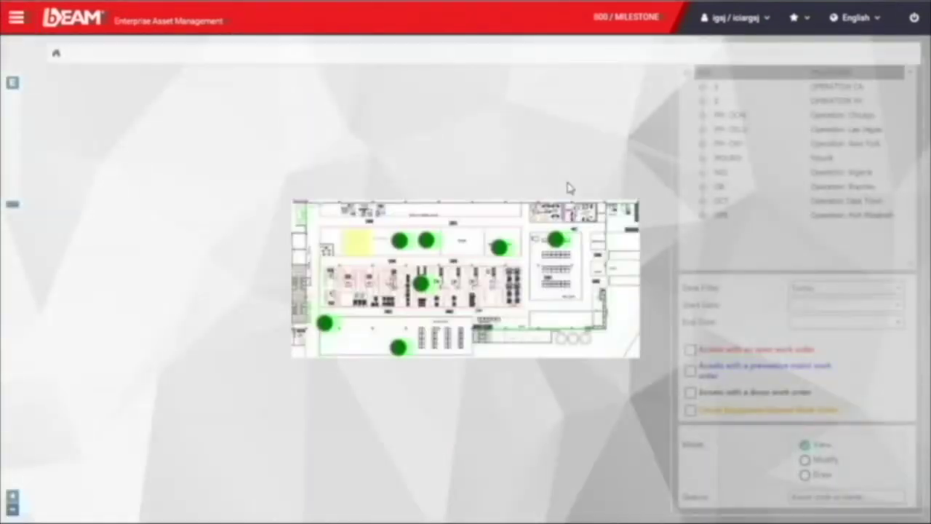
drag(562, 319, 489, 336)
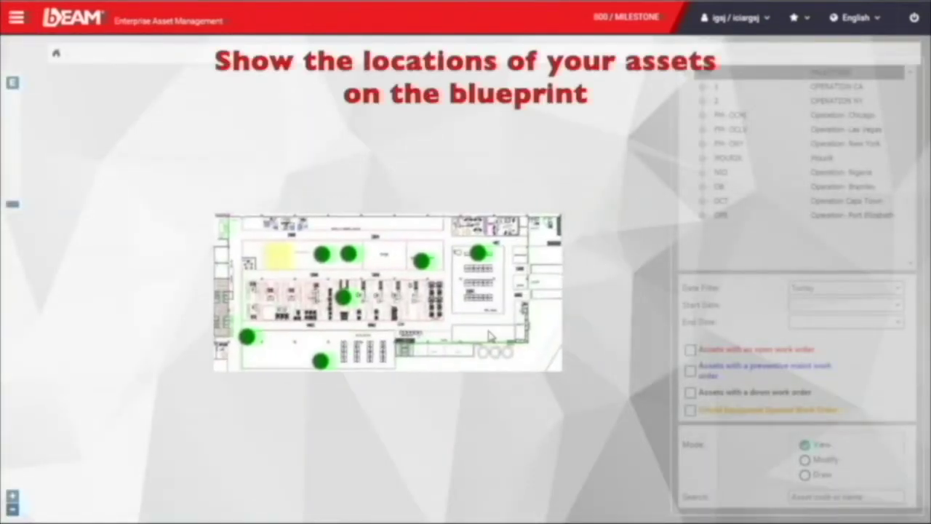
scroll(489, 337, up, 3)
scroll(488, 336, down, 3)
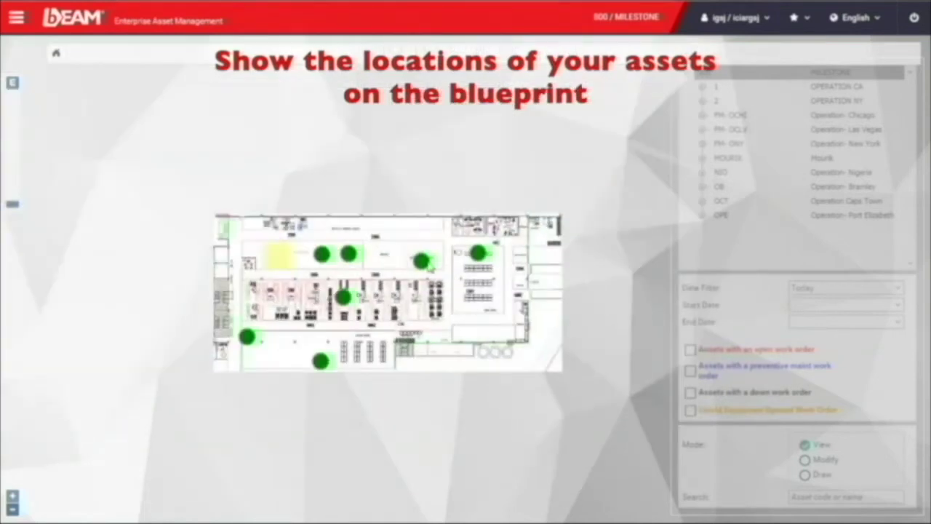
Step: Check MIXER004's details and its context-menu actions, then return to the main menu
mouse_move(422, 264)
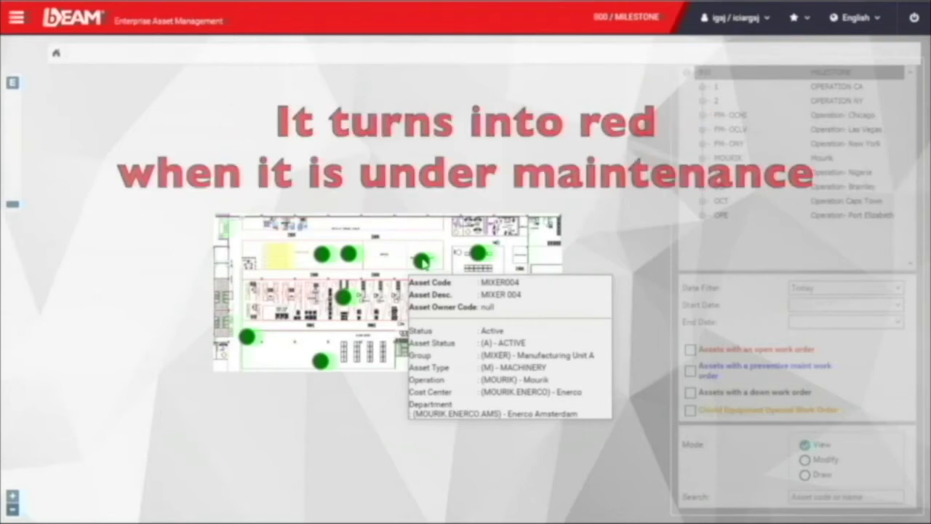
right_click(423, 262)
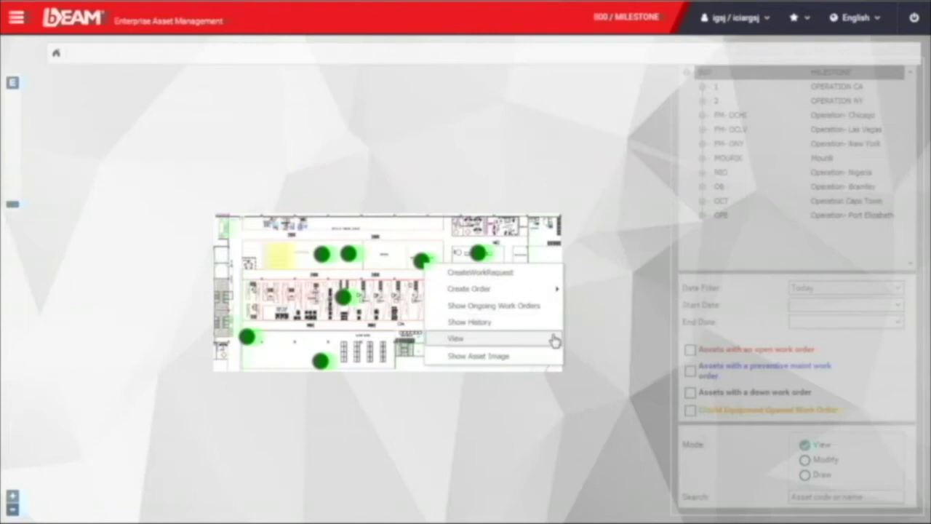
click(16, 17)
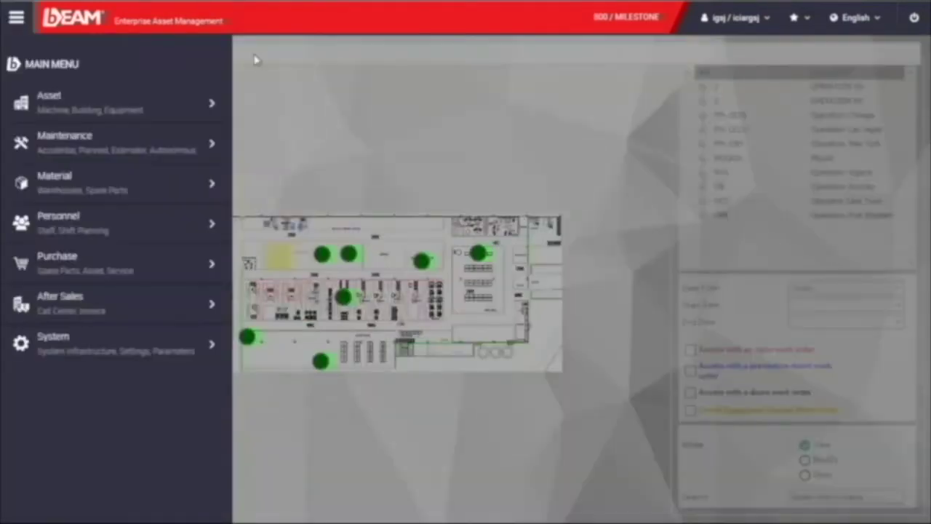
Step: Show the Assets list as an Asset Tree and expand PR-OKY to Call Center - New York
click(209, 106)
click(354, 118)
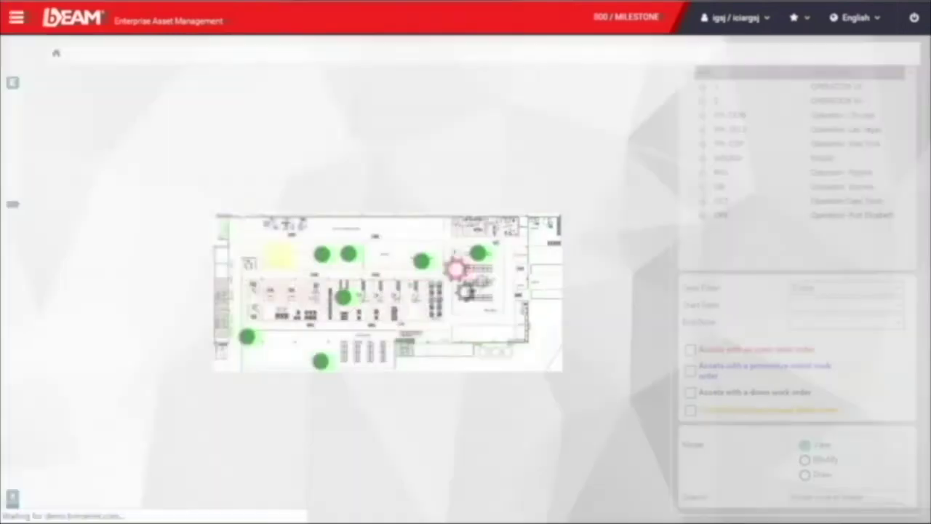
click(367, 64)
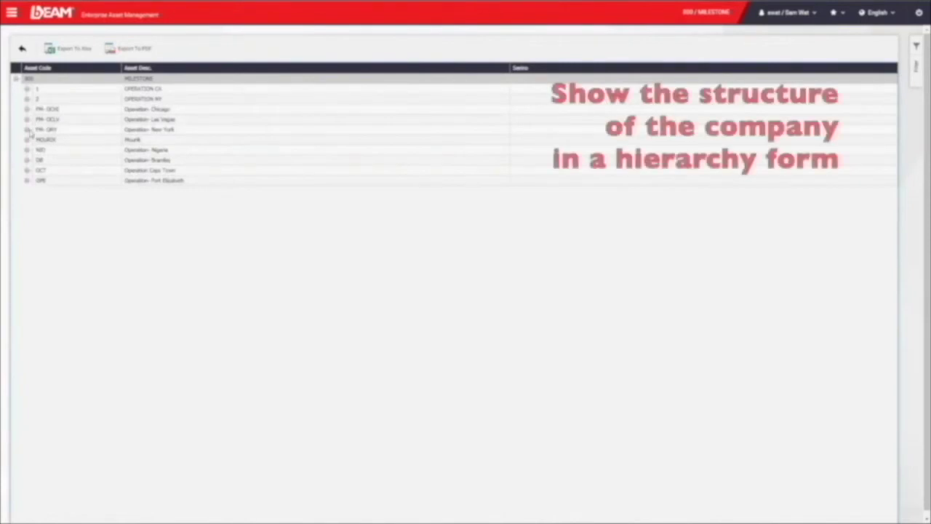
click(27, 130)
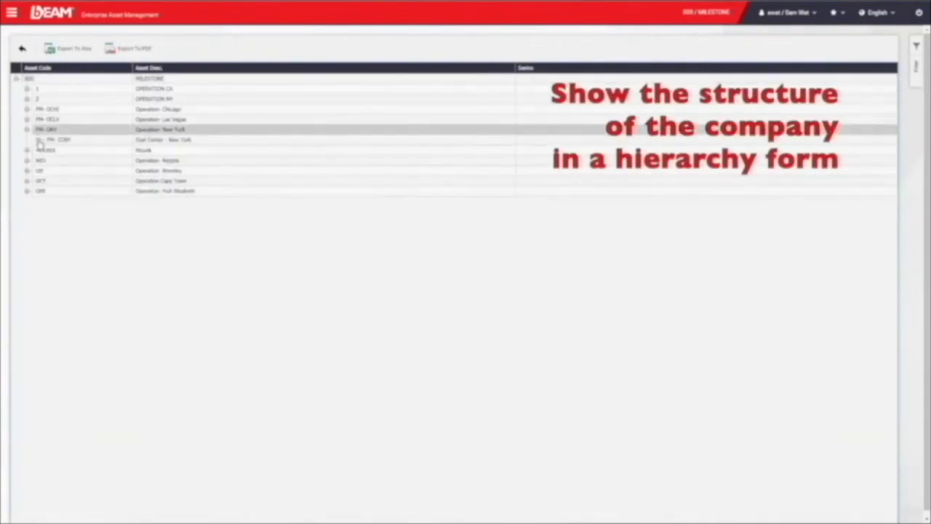
click(40, 140)
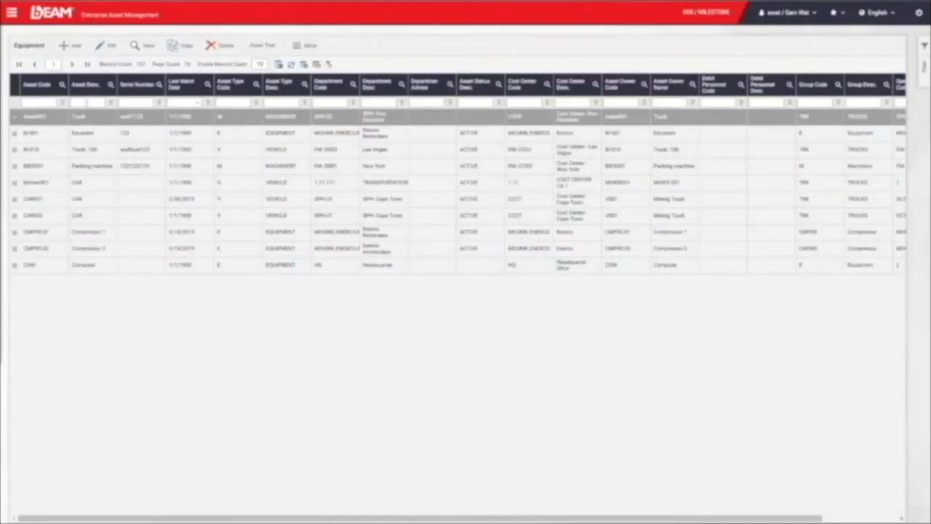
Step: Filter the Asset Desc. column to the trucks and open a truck's Asset form
click(88, 103)
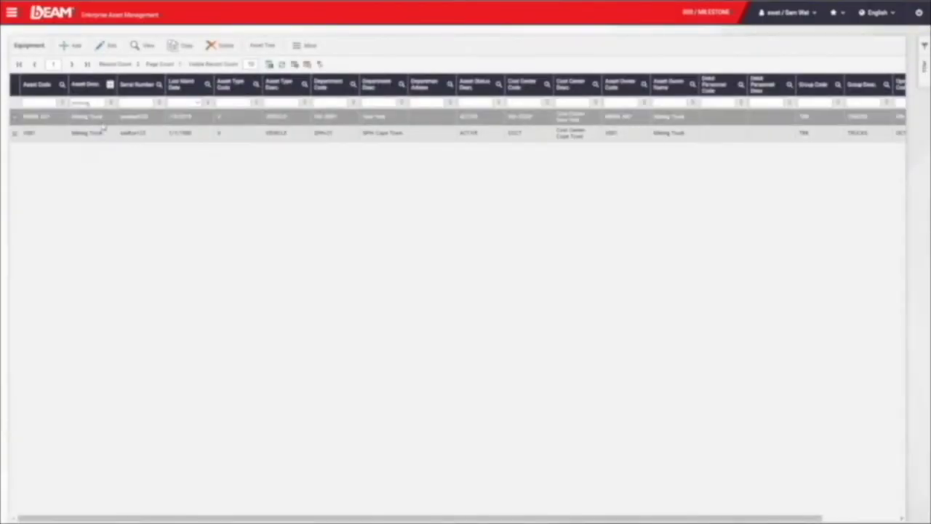
double_click(104, 125)
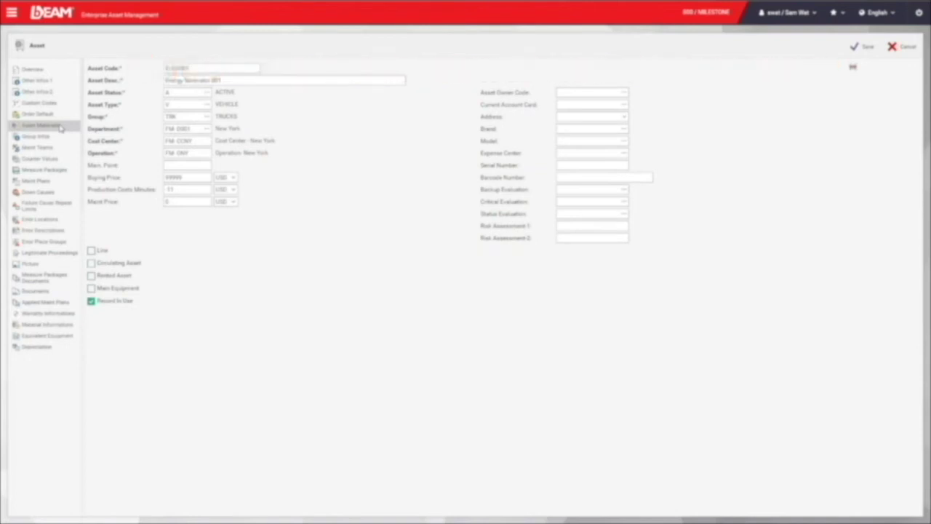
Step: Browse the asset's materials, maintenance teams, insurance and inspection, documents and picture sections
click(72, 131)
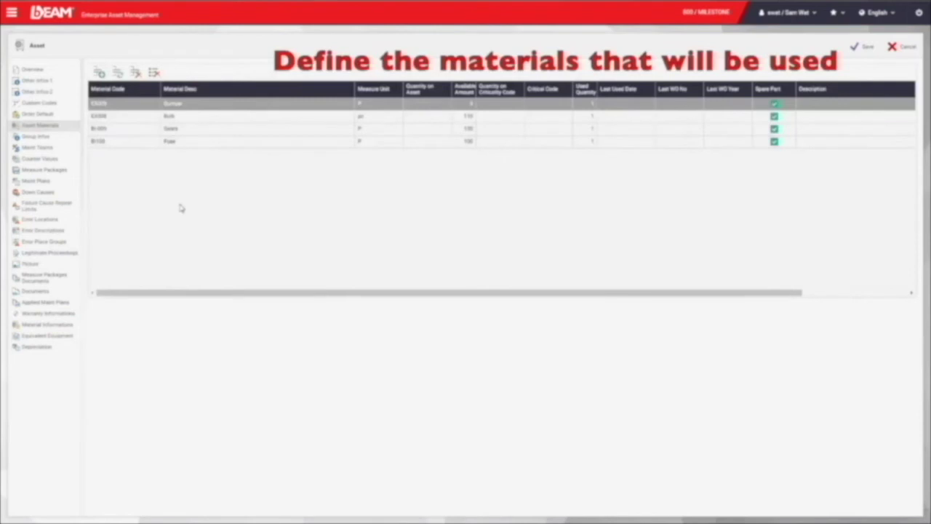
click(55, 148)
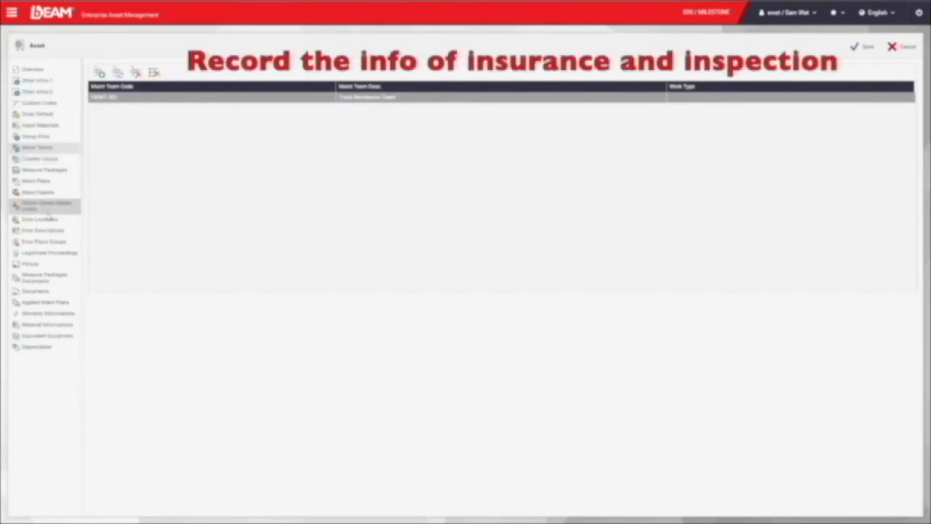
click(53, 254)
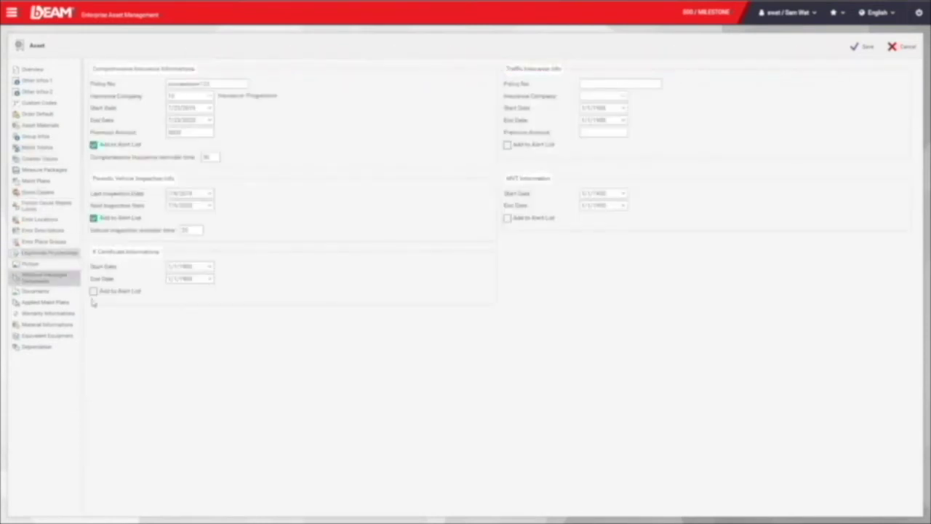
click(66, 292)
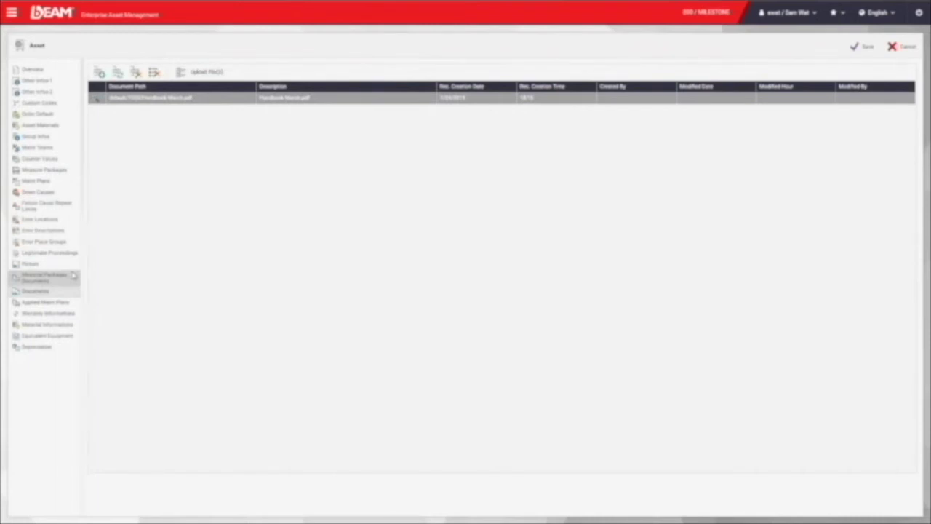
click(32, 263)
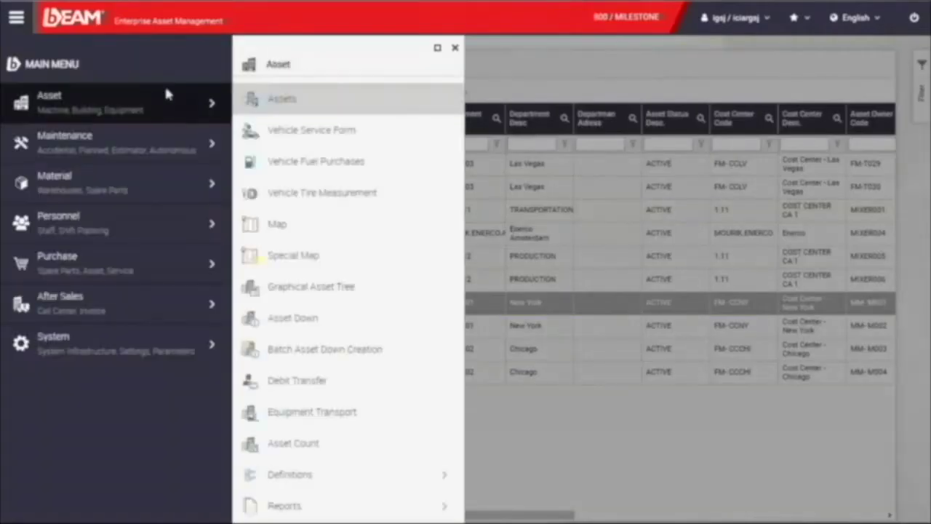
Step: Prepare the 03 Asset Status Report with default filters: 138 assets, 133 ACTIVE
scroll(389, 211, down, 1)
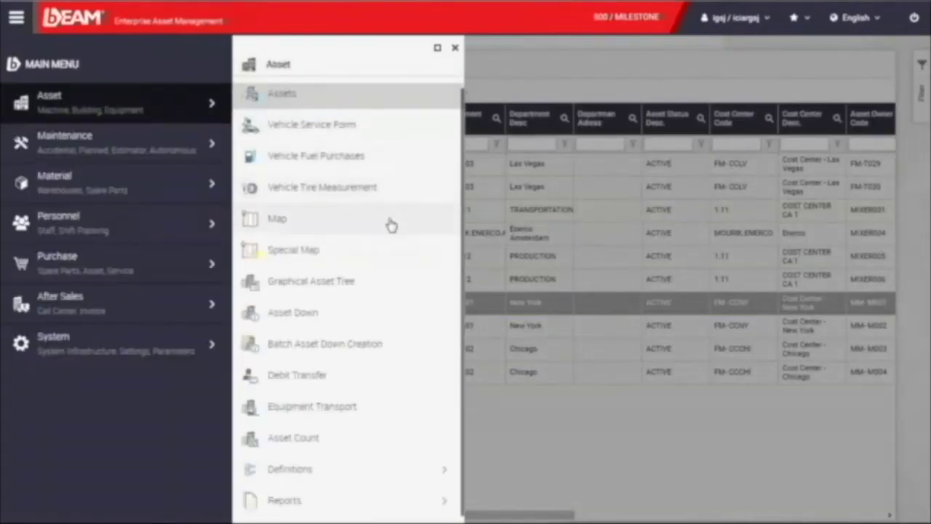
click(354, 499)
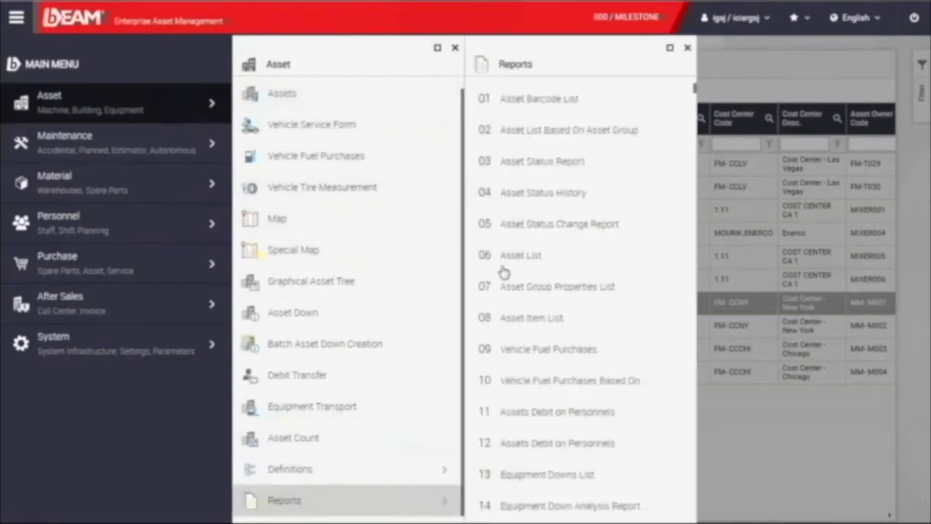
click(595, 163)
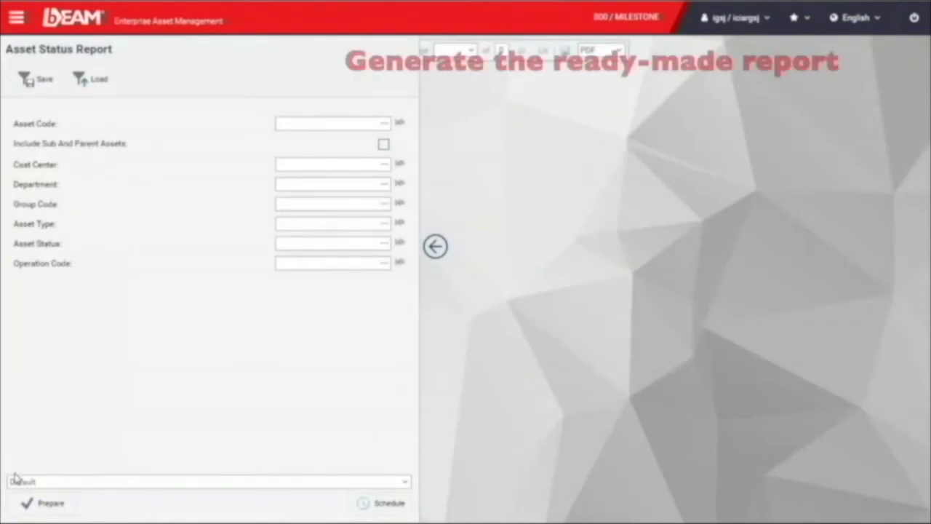
click(44, 502)
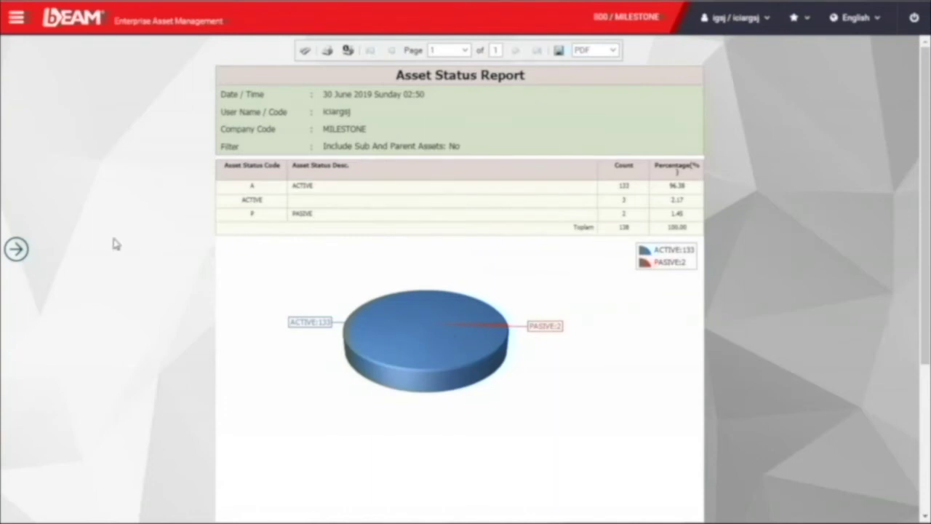
click(16, 249)
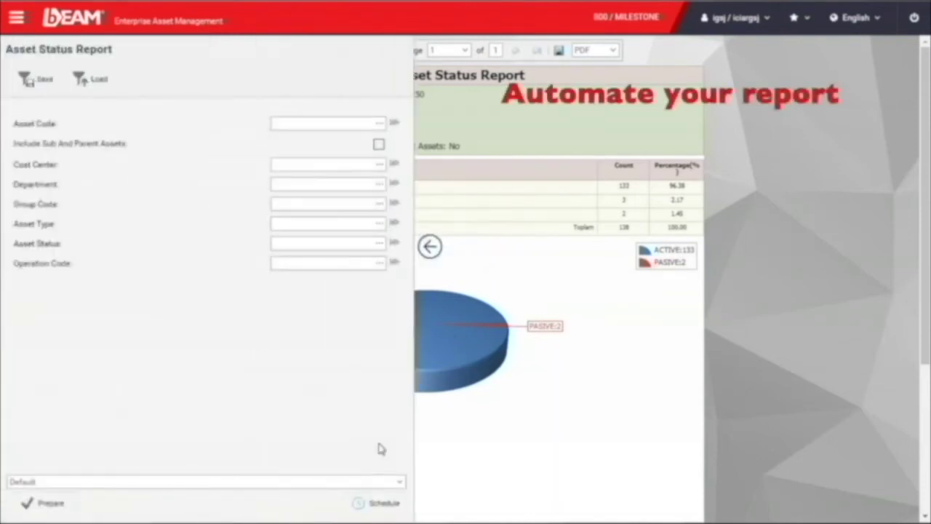
Step: Keep the Default filter and open the report's existing schedule for editing
click(398, 481)
click(399, 493)
click(380, 503)
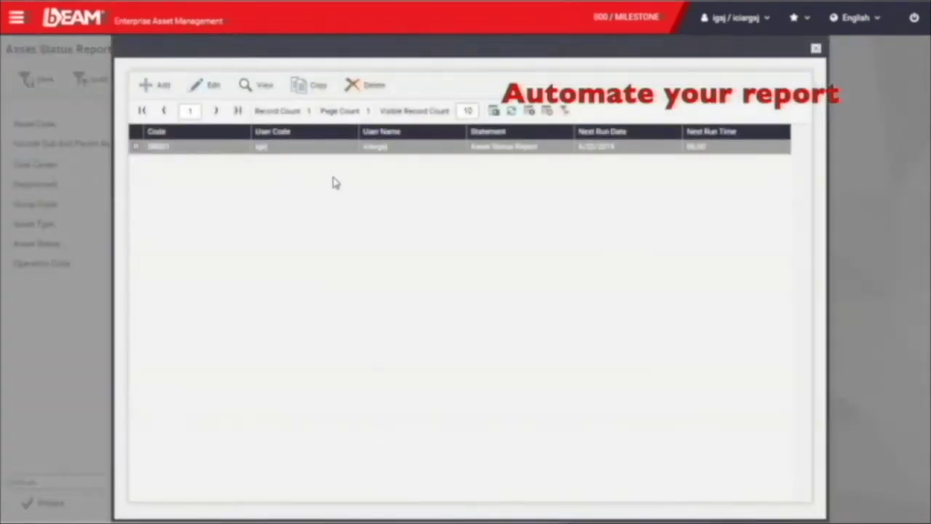
double_click(312, 146)
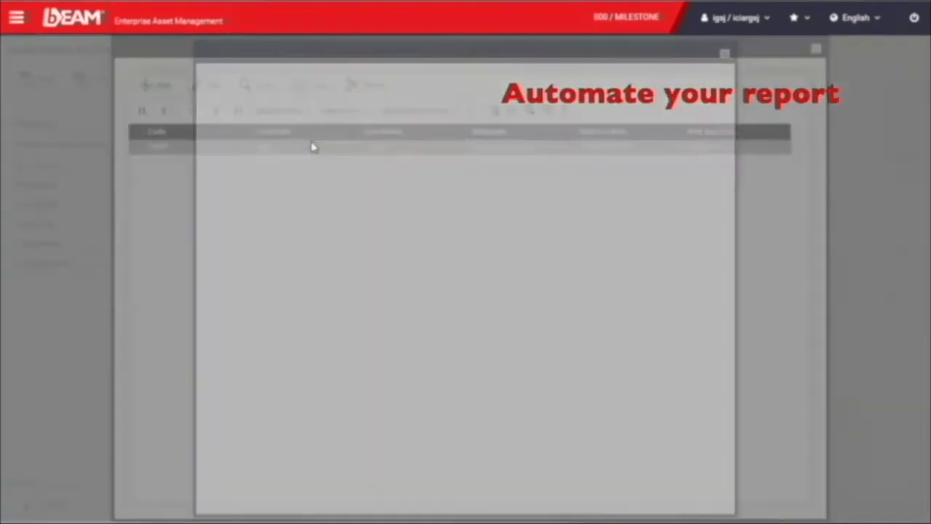
Step: Keep the schedule Daily and raise Prepare Following Hours up from 06:00
click(285, 86)
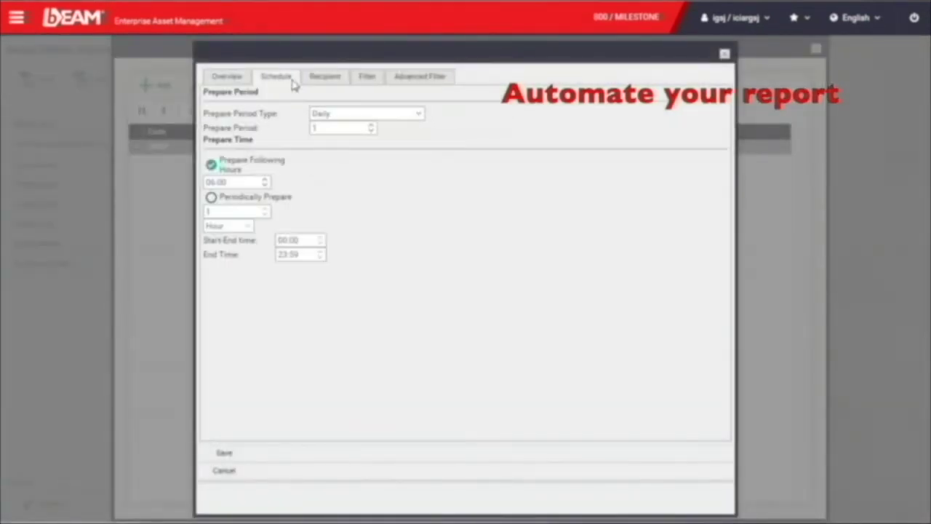
click(418, 113)
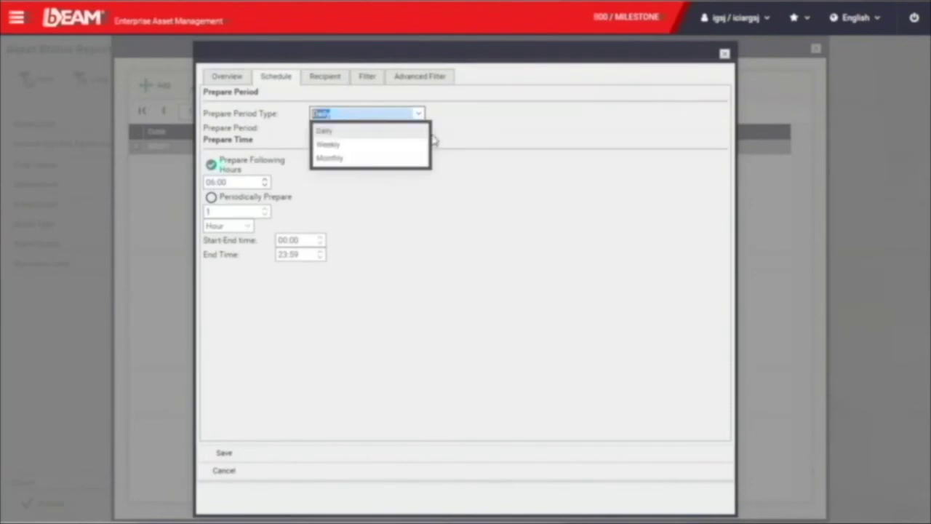
click(459, 210)
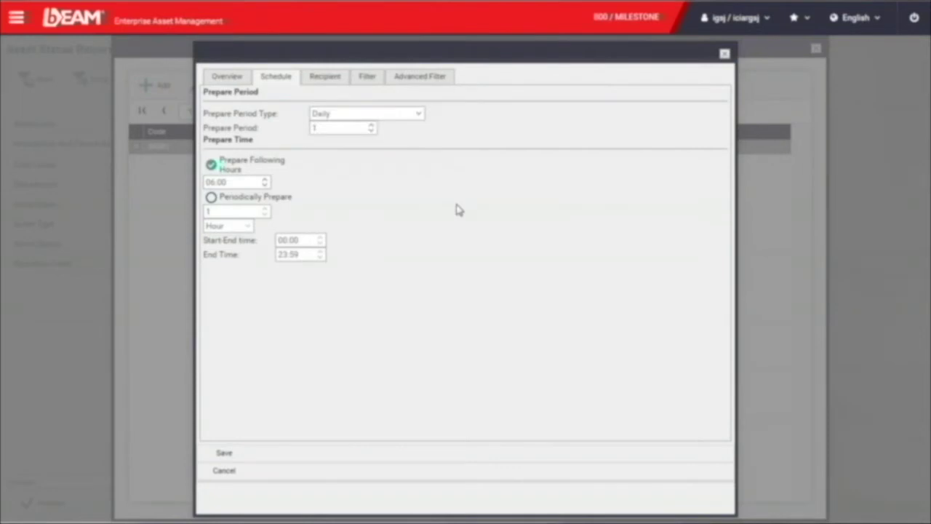
click(267, 182)
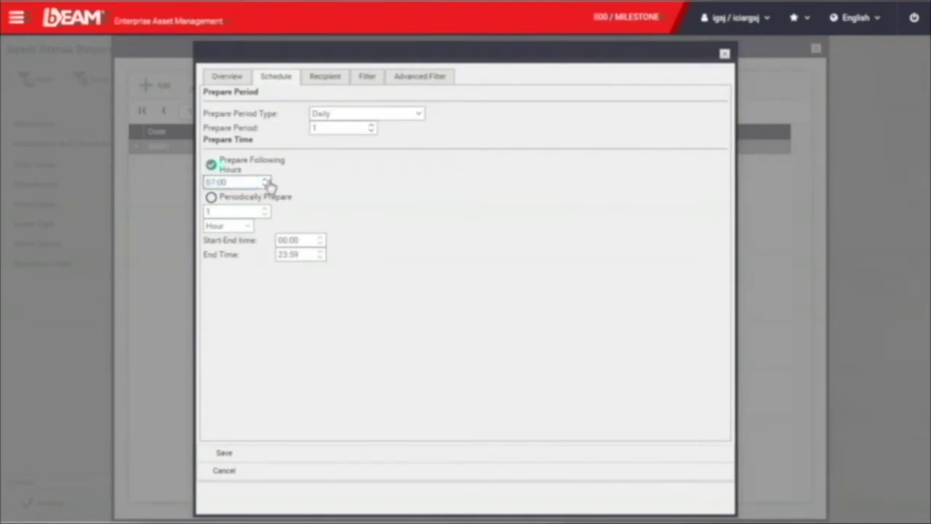
click(267, 182)
Step: Set the preparation time to 07:00 and start a Fast Request under Maintenance > Work Requests
click(266, 182)
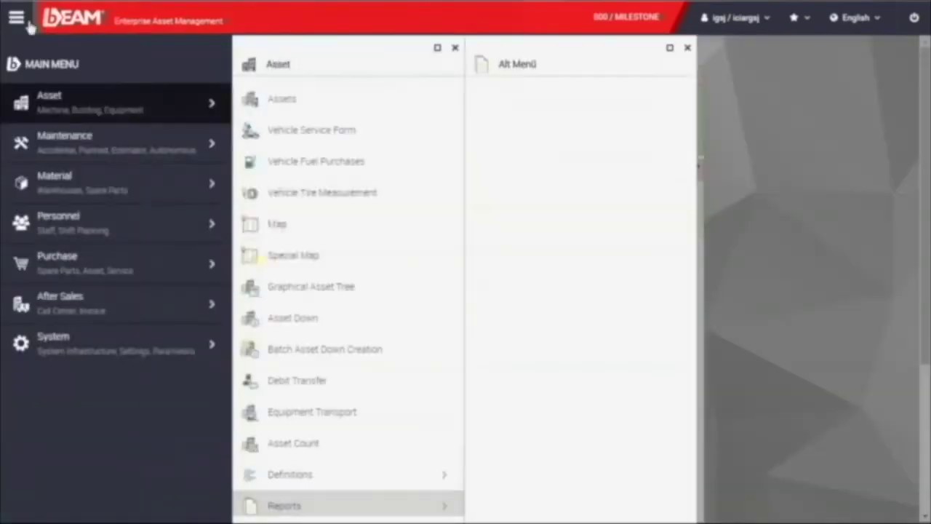
click(131, 144)
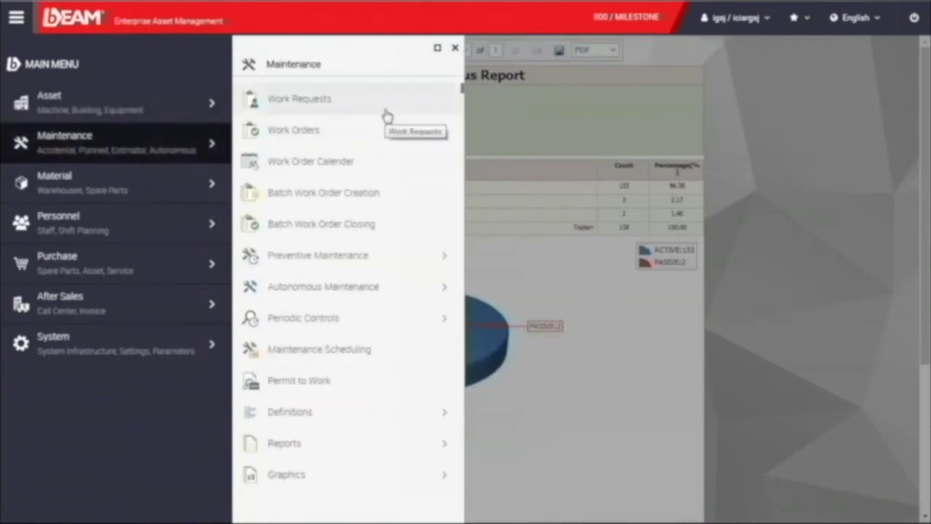
click(383, 110)
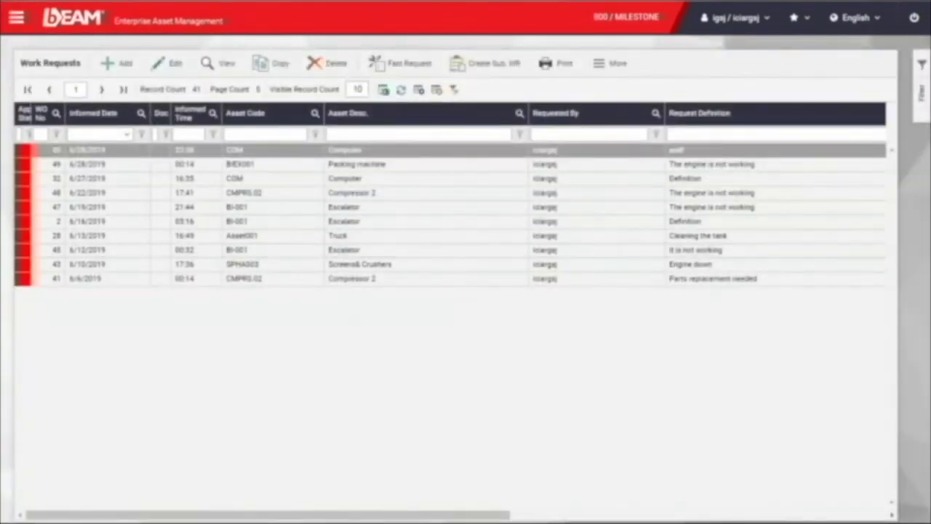
click(418, 69)
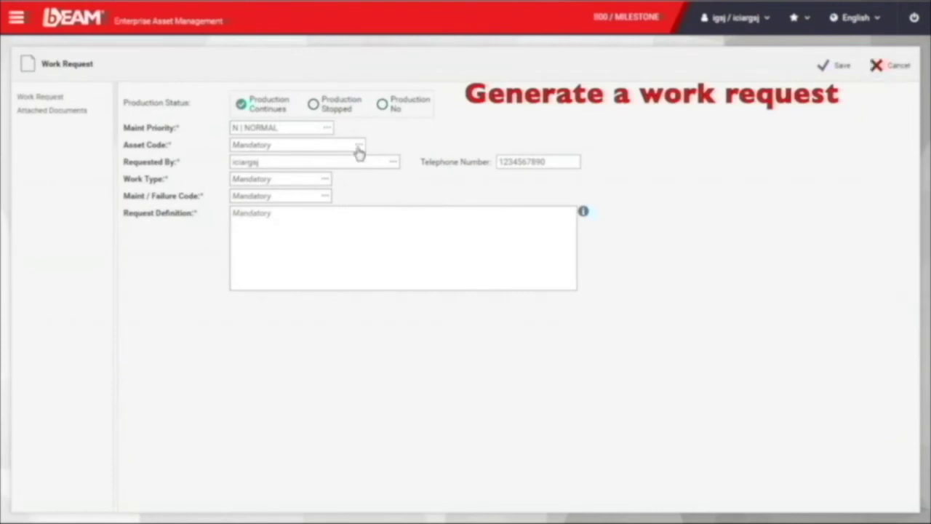
Step: Save the request for the Manufacturing Machine, 'Engine is not working', and open Work Orders
click(359, 145)
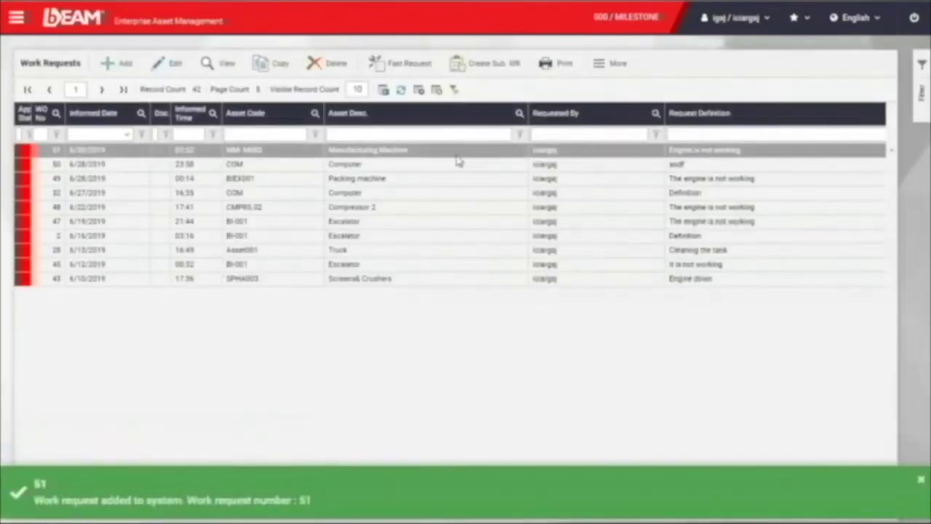
click(15, 19)
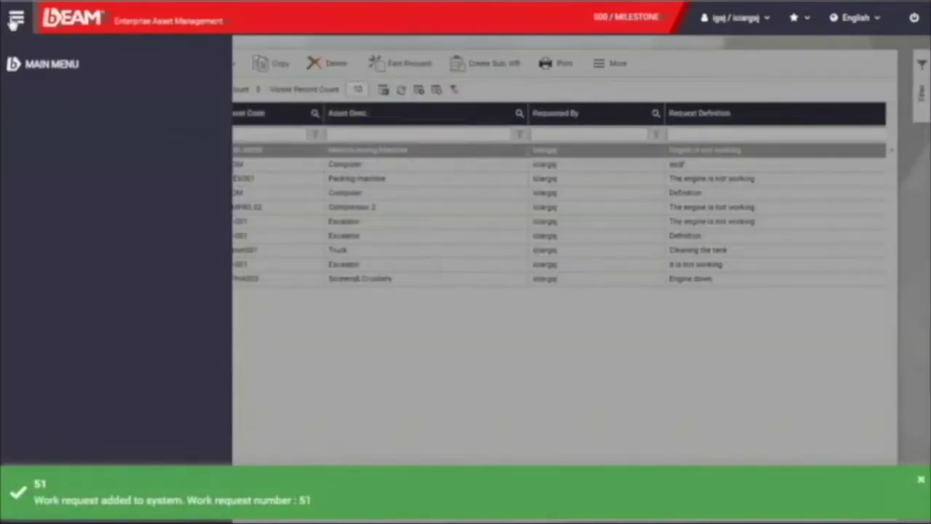
click(359, 133)
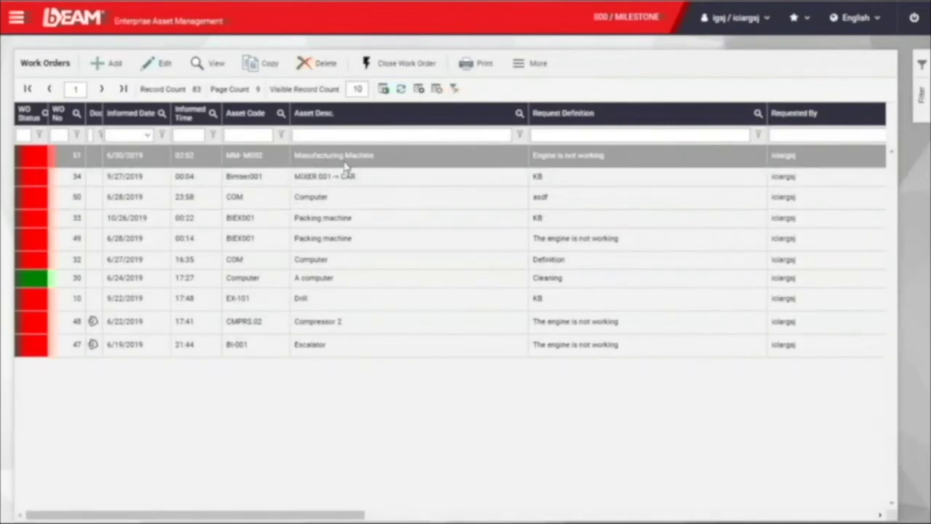
Step: Open work order 51 for the Manufacturing Machine from the Work Orders list
double_click(399, 158)
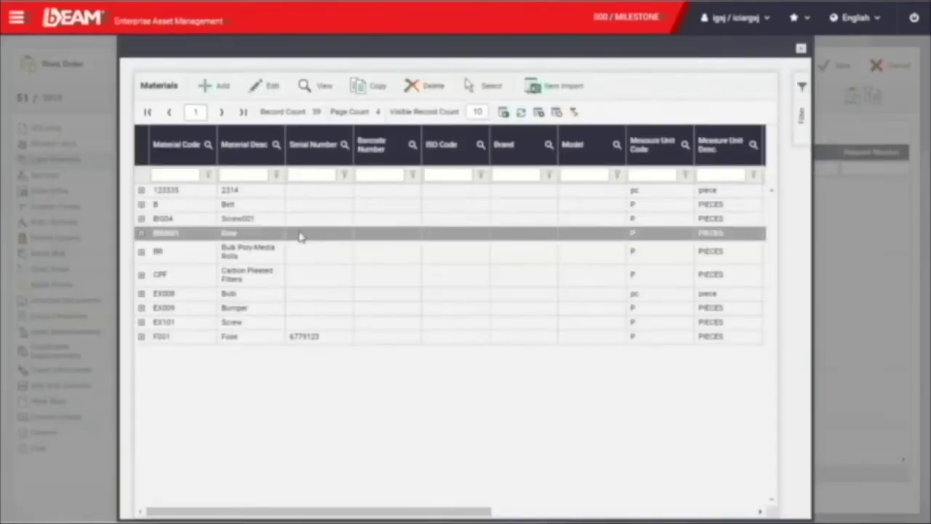
Step: Add a material and a Contractor service line, review the costs, then cancel the work order unsaved
double_click(298, 235)
click(98, 304)
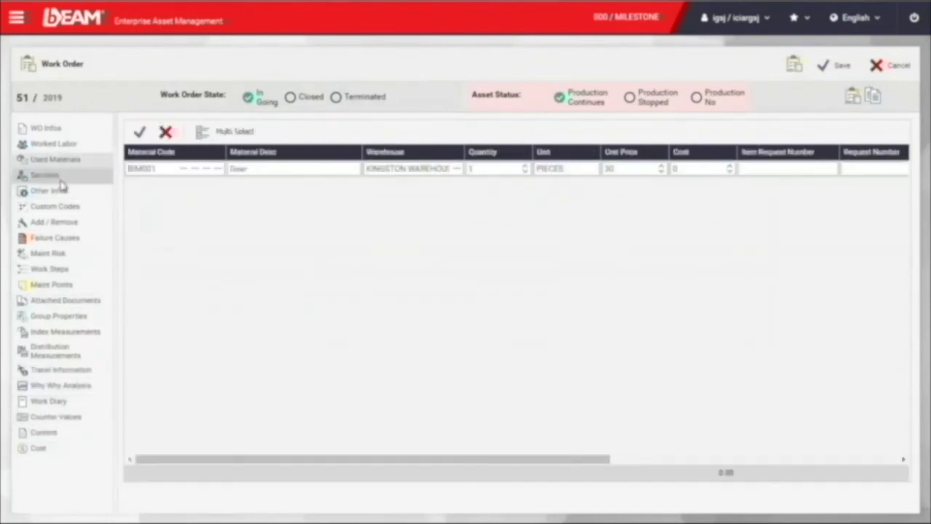
click(45, 175)
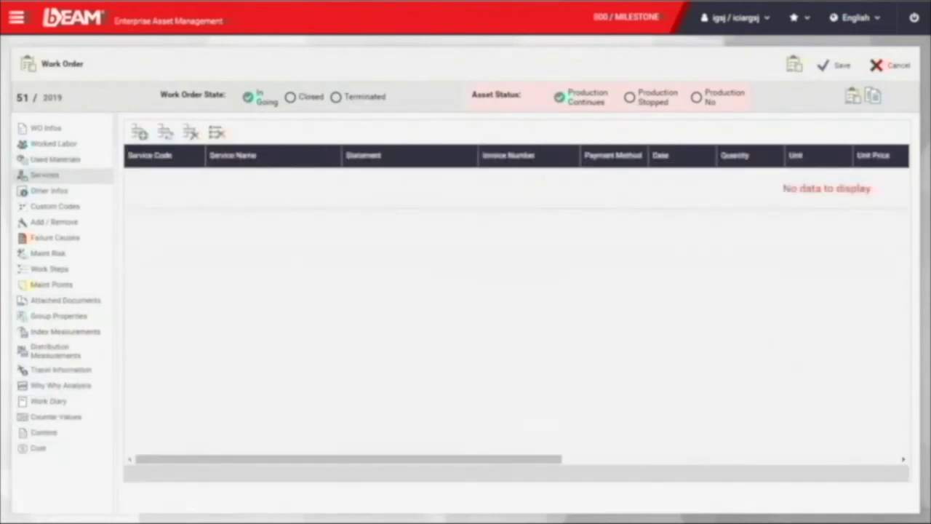
click(139, 132)
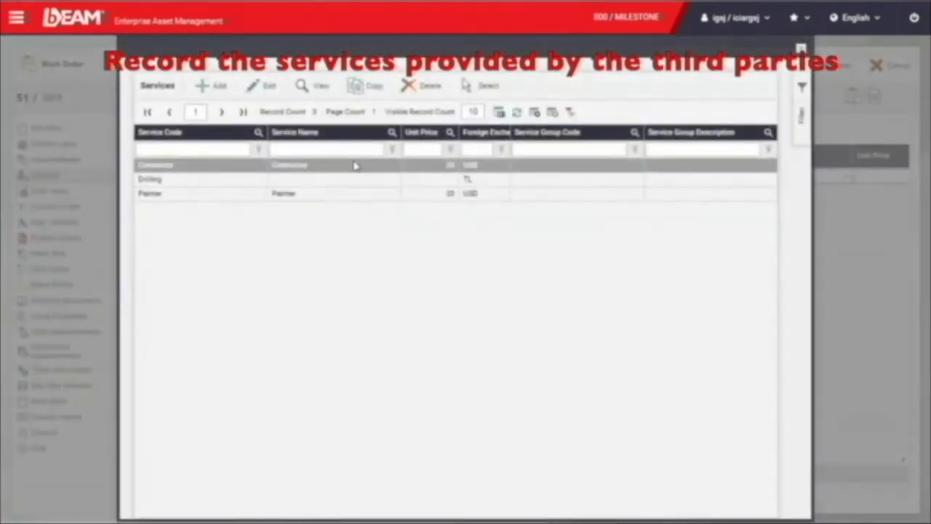
double_click(349, 167)
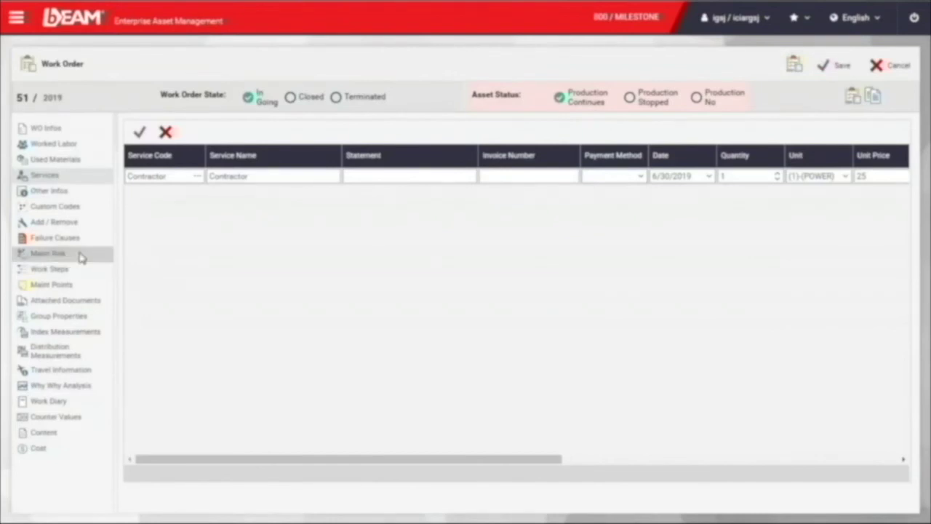
click(73, 300)
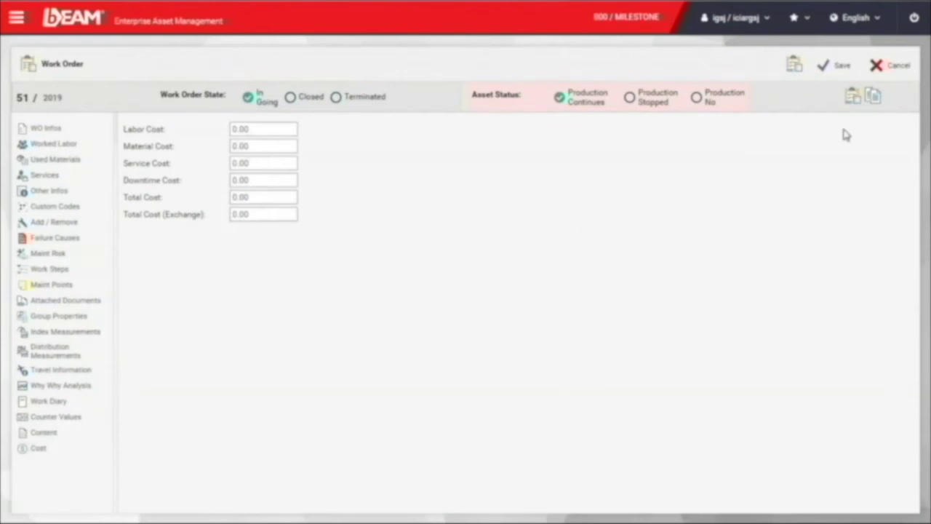
click(897, 75)
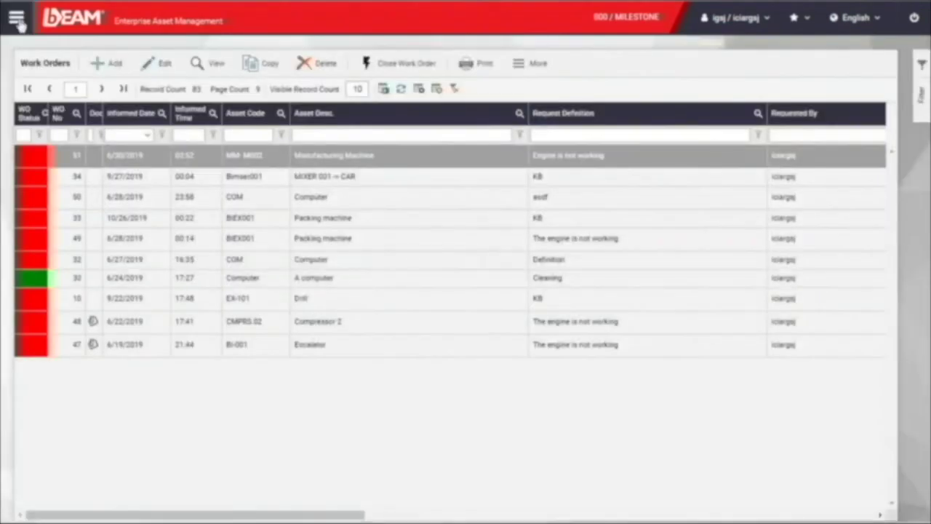
Step: Step the calendar back to May–June 2019, show details of the Customer 1 - Expire work order, and reopen the menu
click(17, 19)
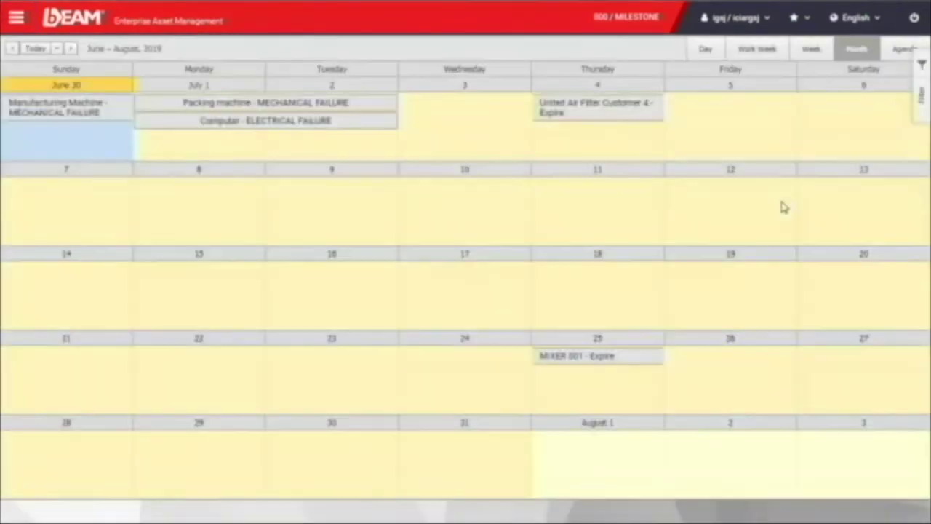
click(37, 48)
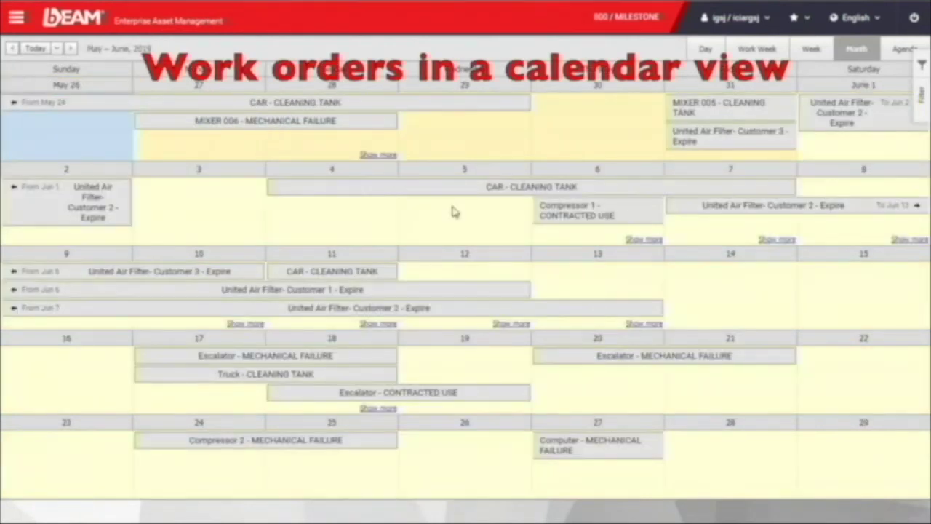
click(480, 291)
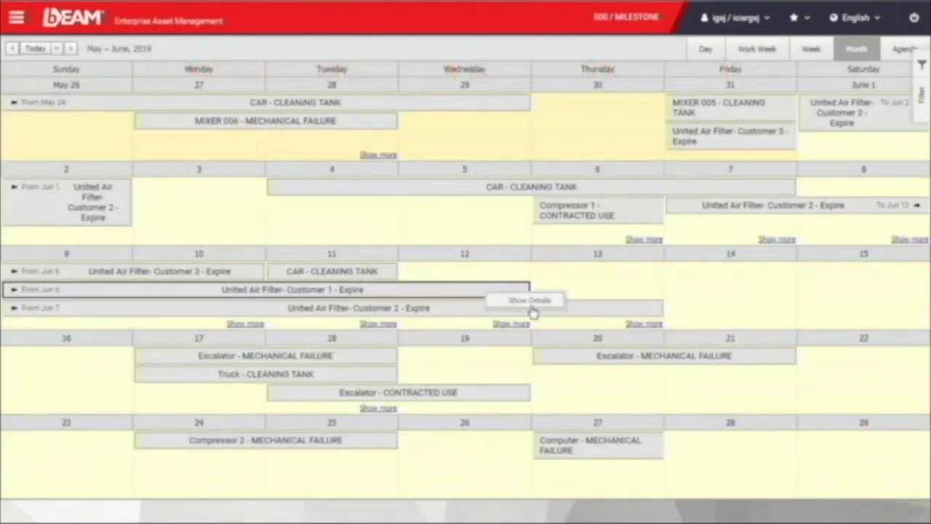
click(16, 17)
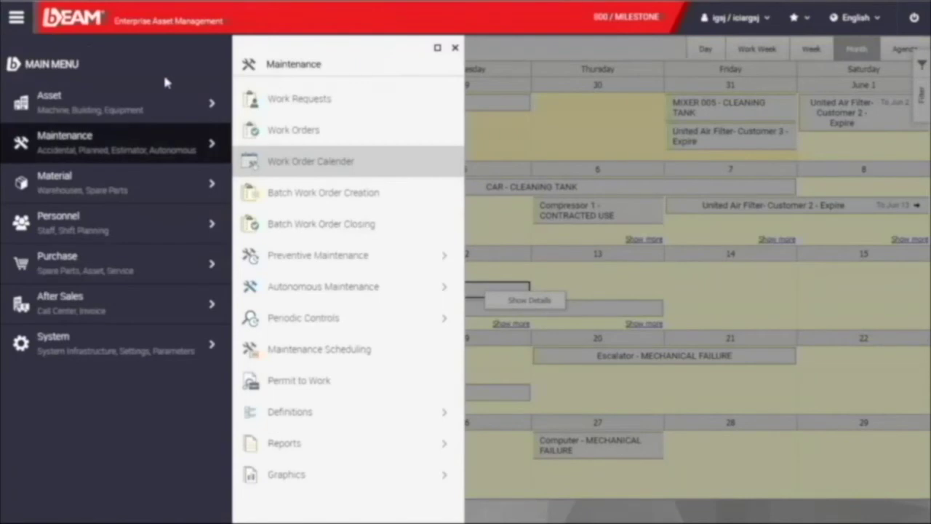
Step: Open the Packing machine's preventive maintenance definition and change its Maint Period from 120 to 90
click(405, 256)
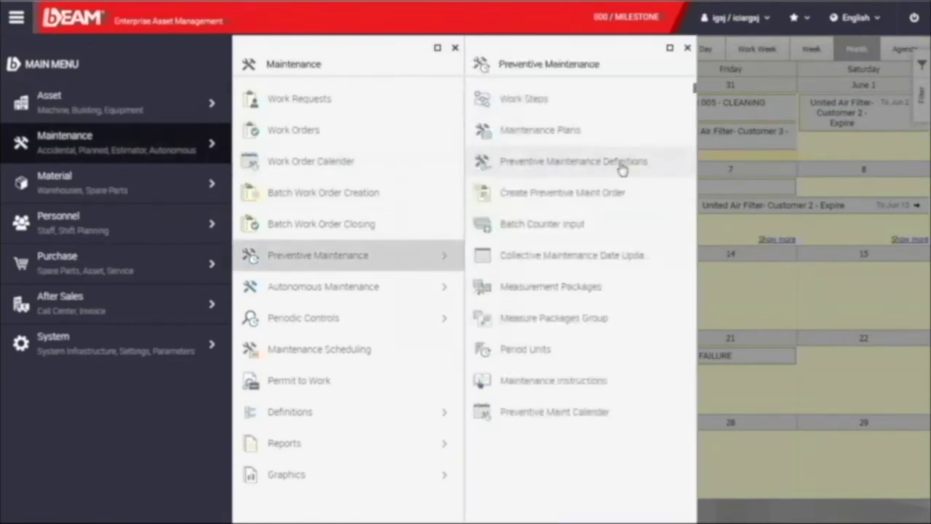
click(621, 168)
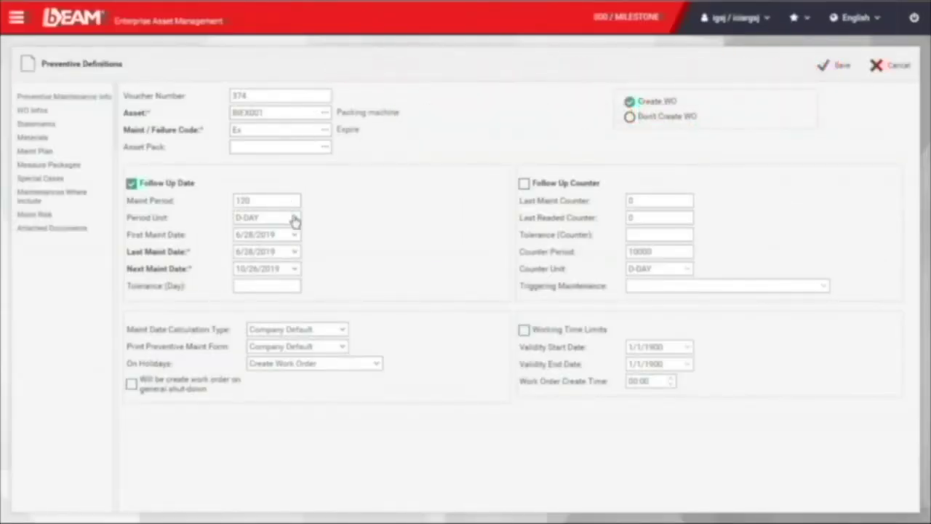
click(295, 221)
click(326, 222)
key(shift+Tab)
text(90)
click(409, 227)
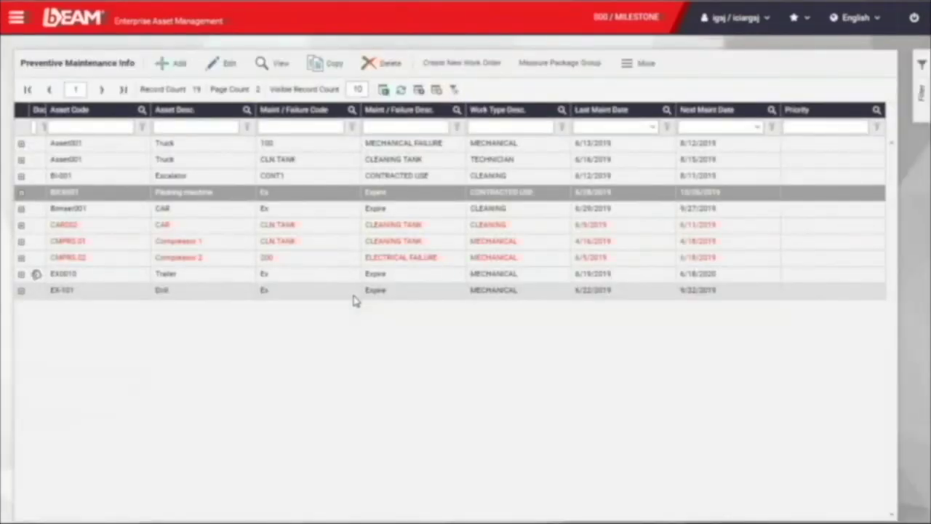
Step: Open the Maintenance Work Order Calendar to view the month, then reopen the main menu
click(10, 19)
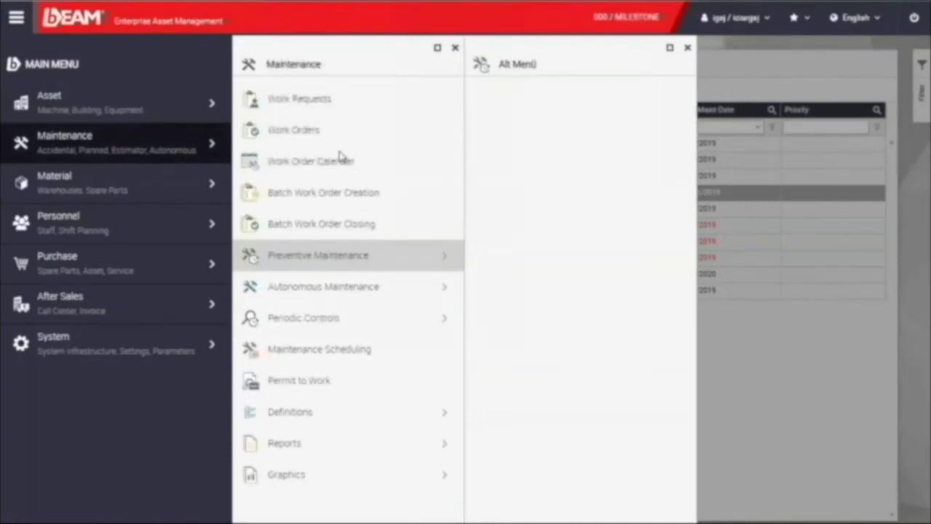
click(358, 162)
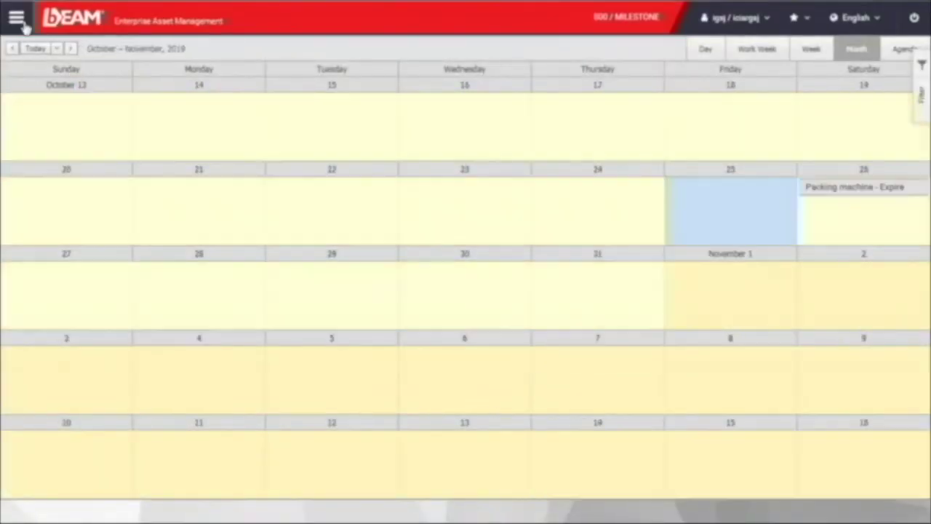
click(16, 18)
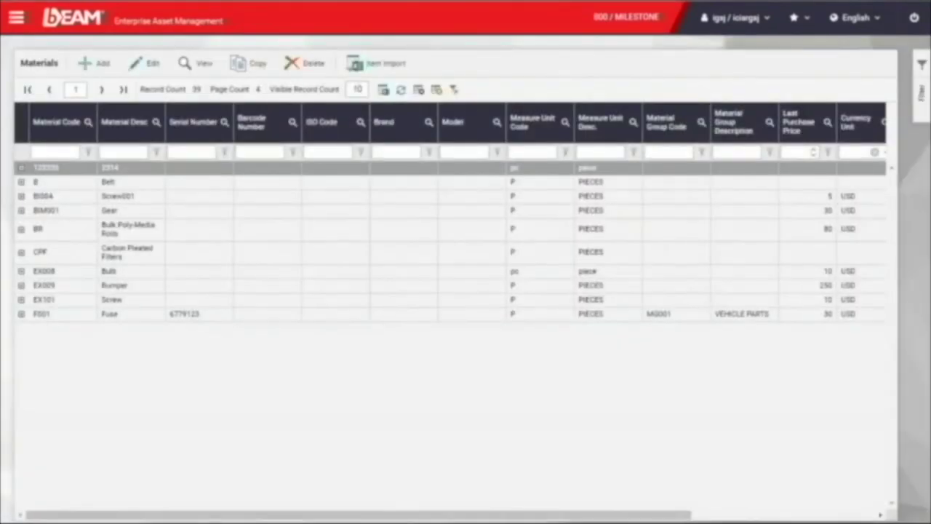
Step: Start a new Steel Wire Rope material record and check its attached documents and photo
click(94, 64)
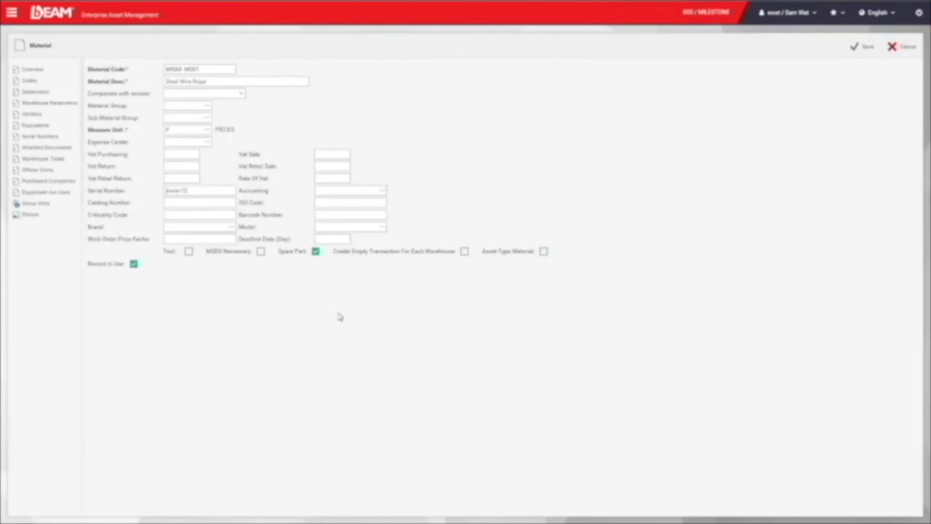
click(56, 147)
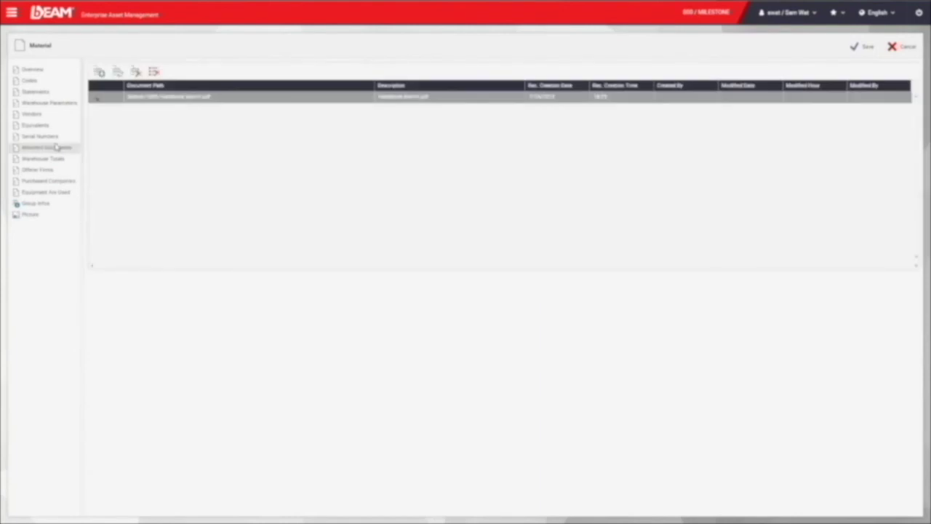
click(52, 216)
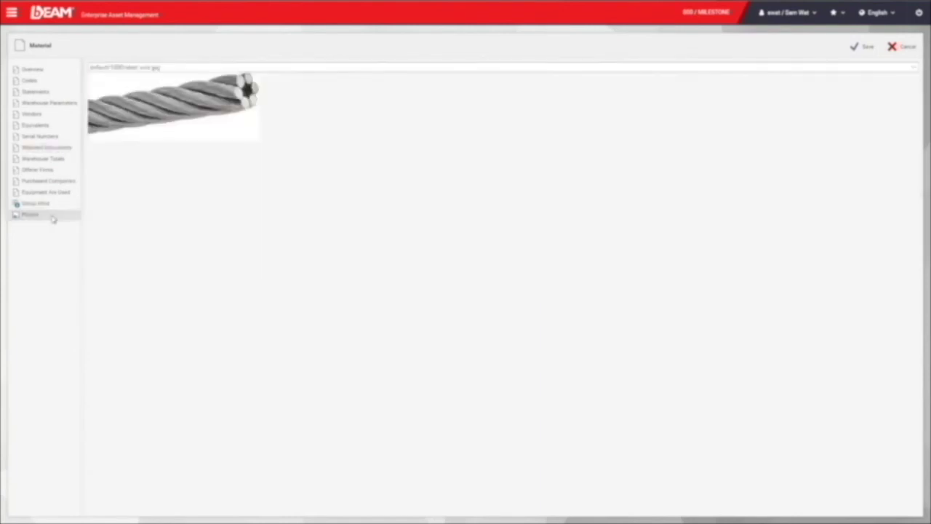
Step: Enter the maximum, minimum and safety stock warehouse levels and save the material
click(48, 103)
click(265, 99)
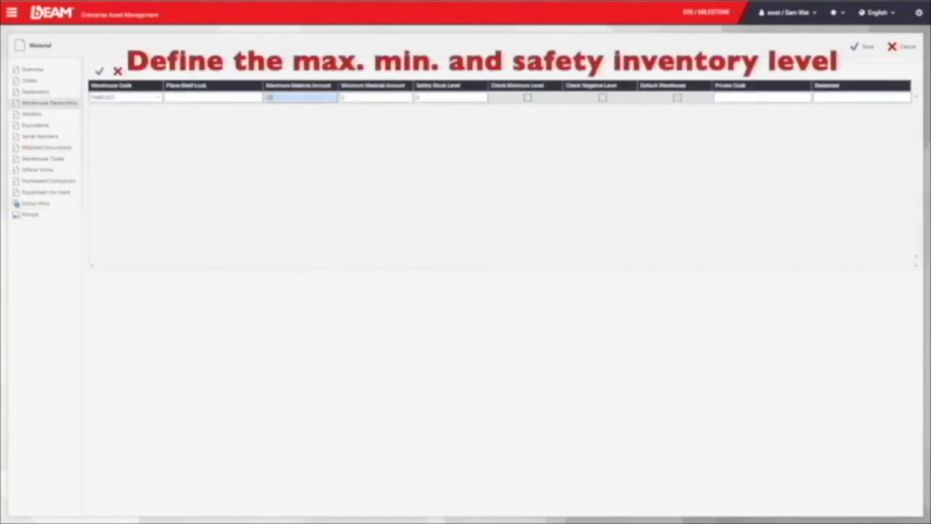
key(Tab)
key(Tab)
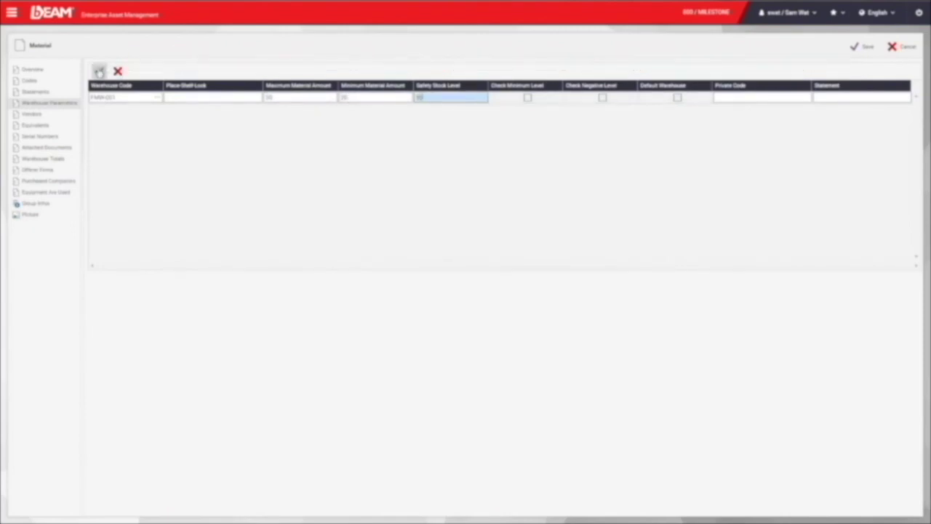
click(99, 70)
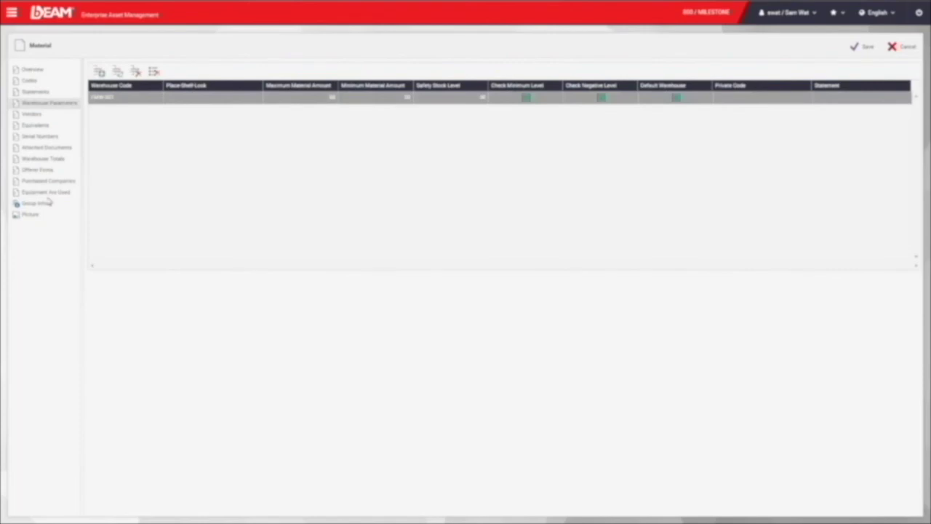
click(855, 53)
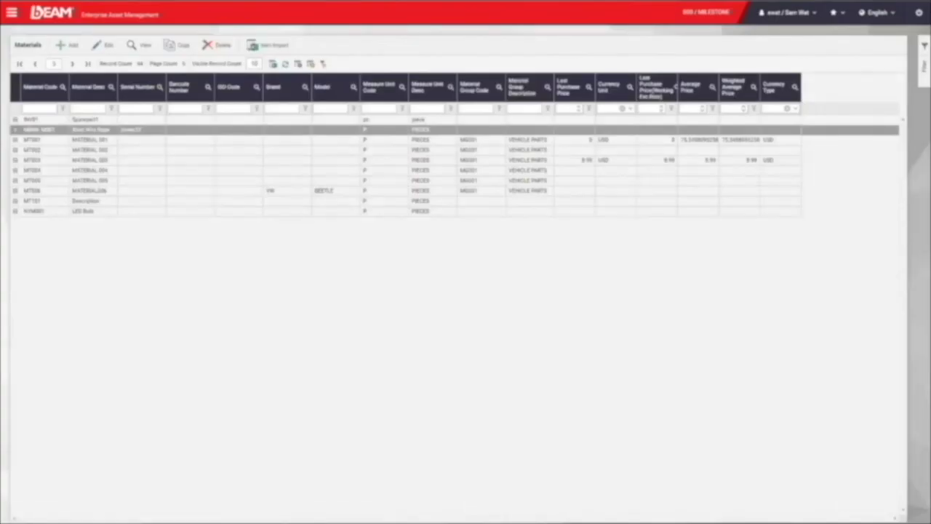
click(16, 17)
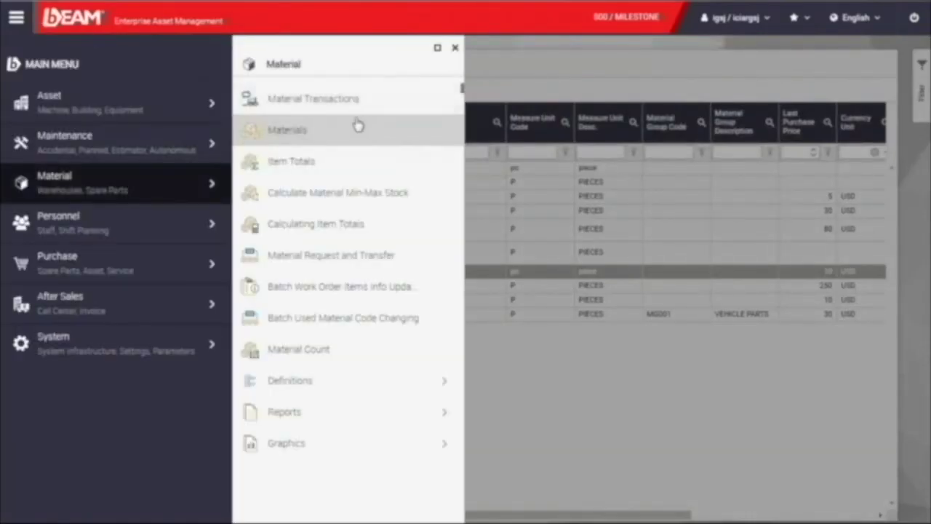
Step: Add a 10 - MATERIAL INCOMING voucher for 100 Screw (EX101) at 10 USD and save it
click(364, 120)
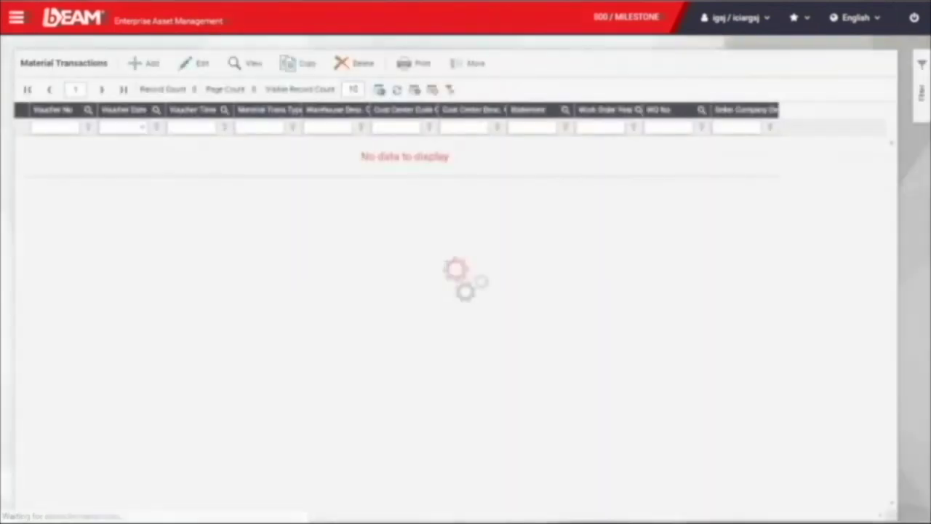
click(143, 63)
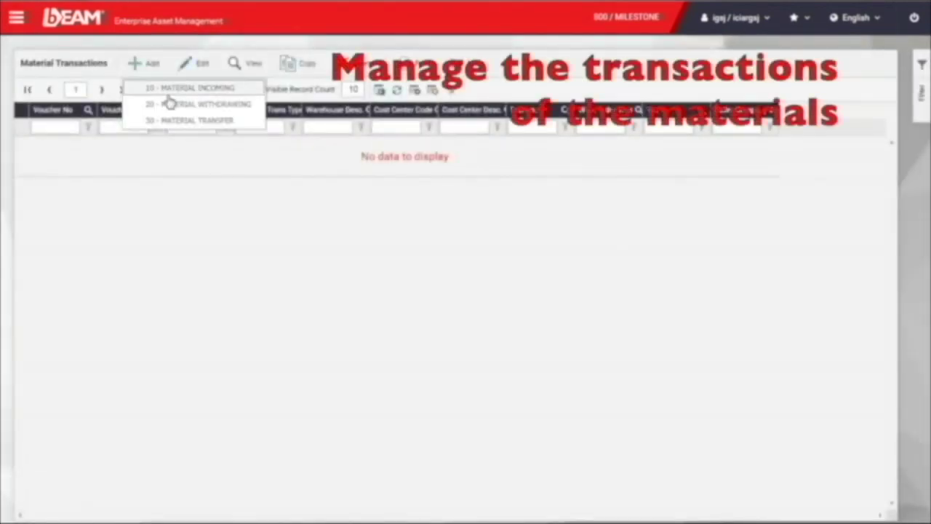
click(172, 88)
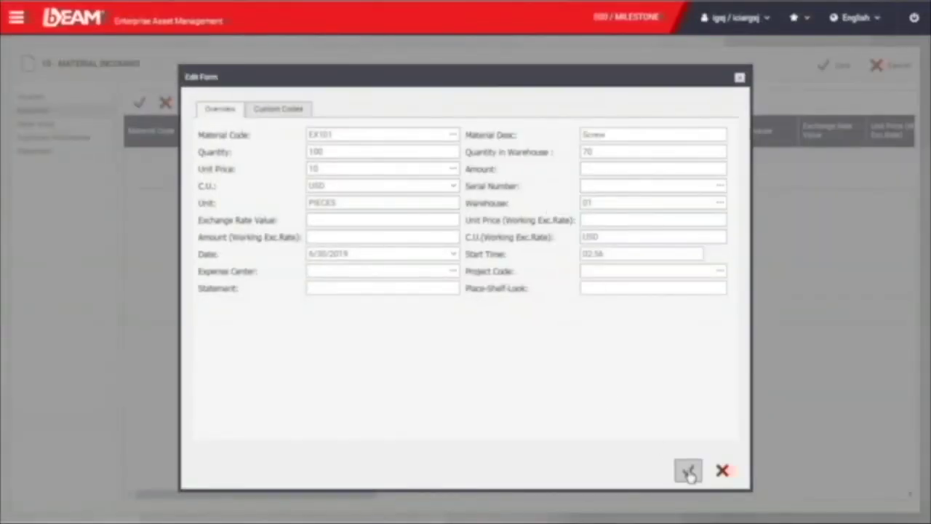
click(689, 472)
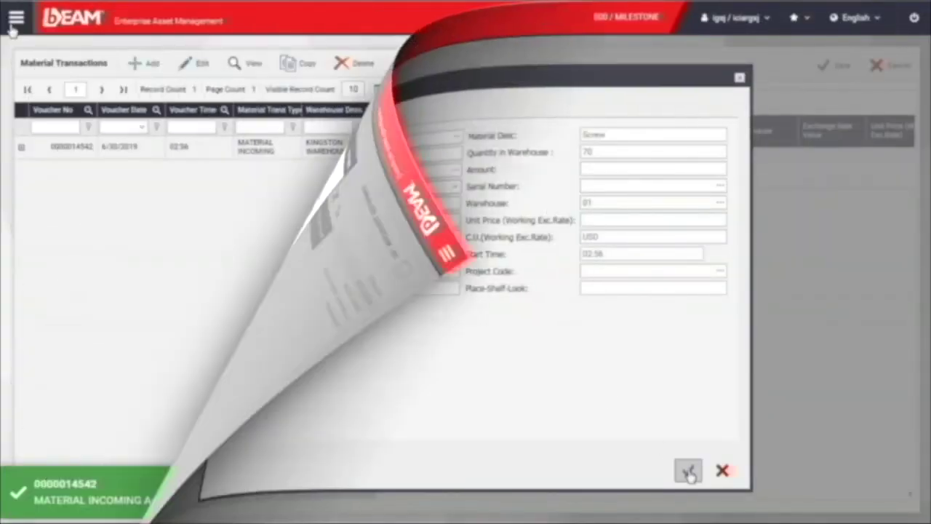
click(16, 18)
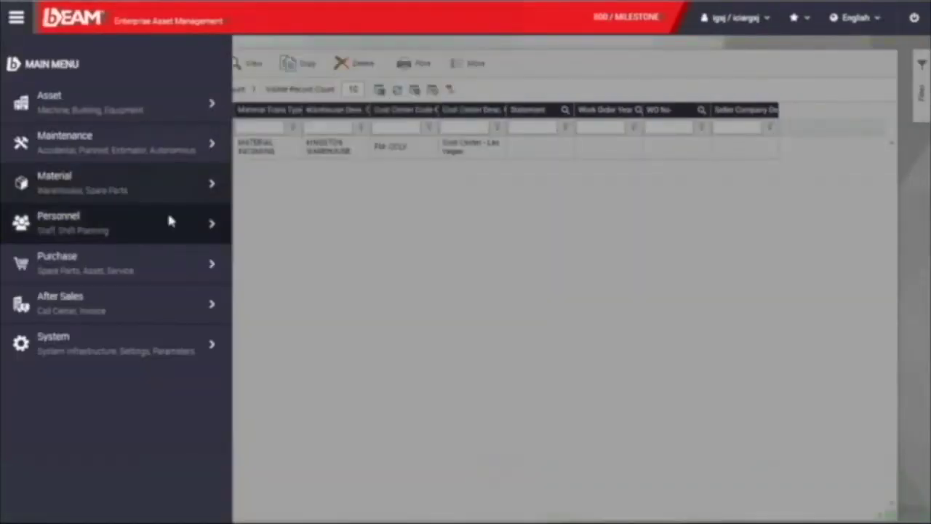
Step: Open a resource from the Resources list and review its general and Personnel Info details
click(169, 222)
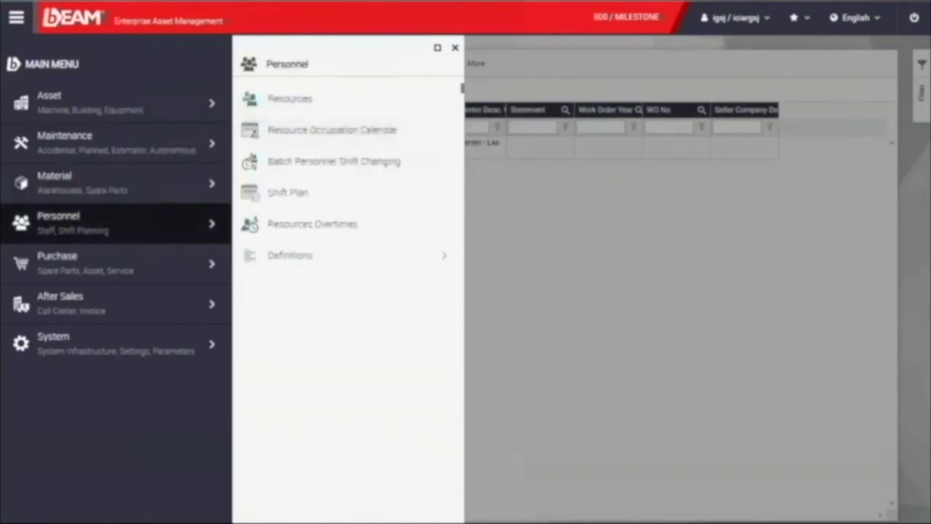
click(357, 104)
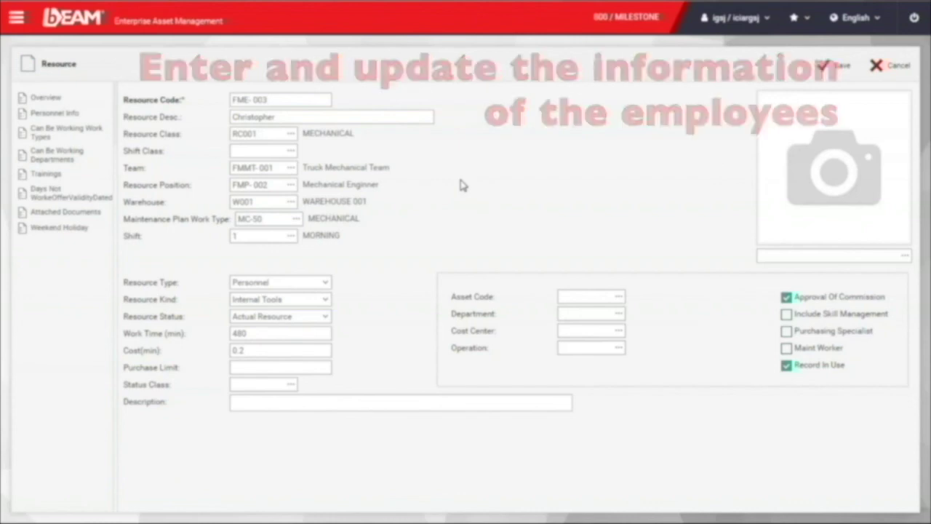
click(96, 115)
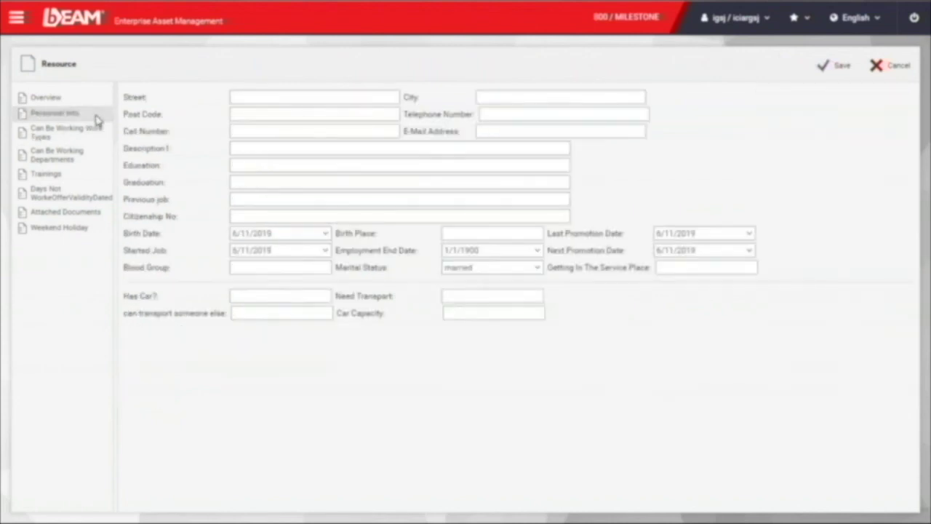
click(319, 98)
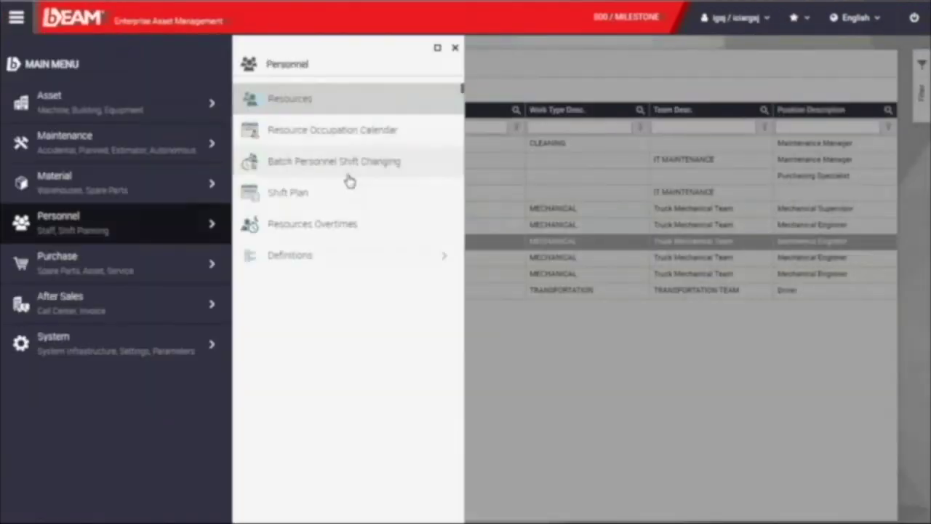
Step: Show each resource's work orders for June 4 on the Resource Occupation Calendar
click(383, 143)
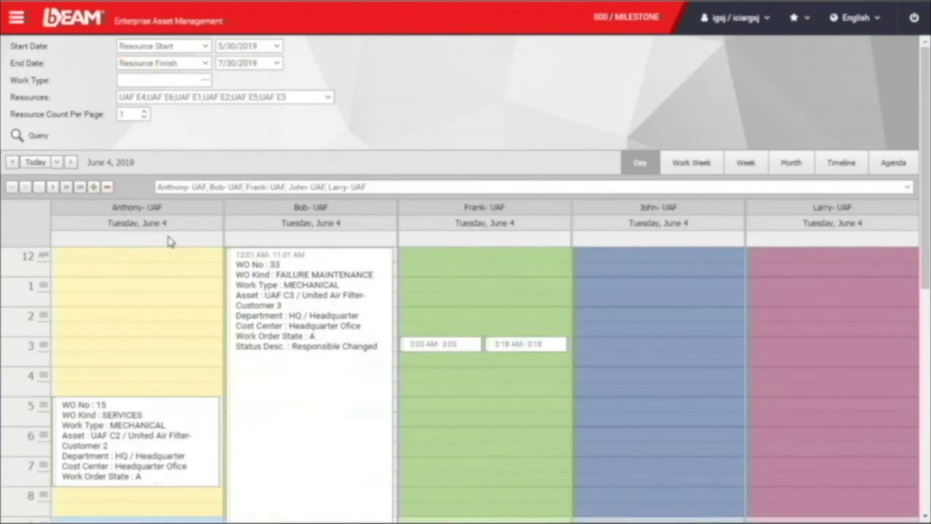
scroll(519, 78, down, 2)
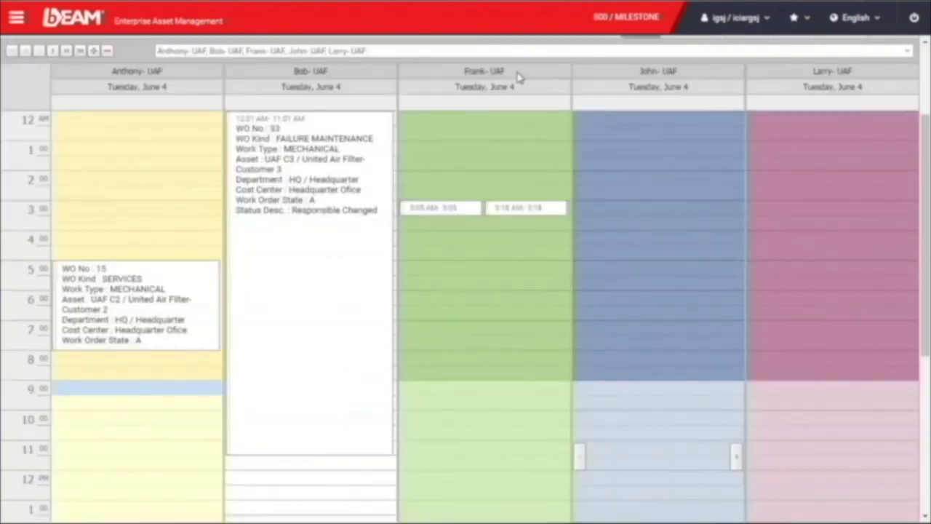